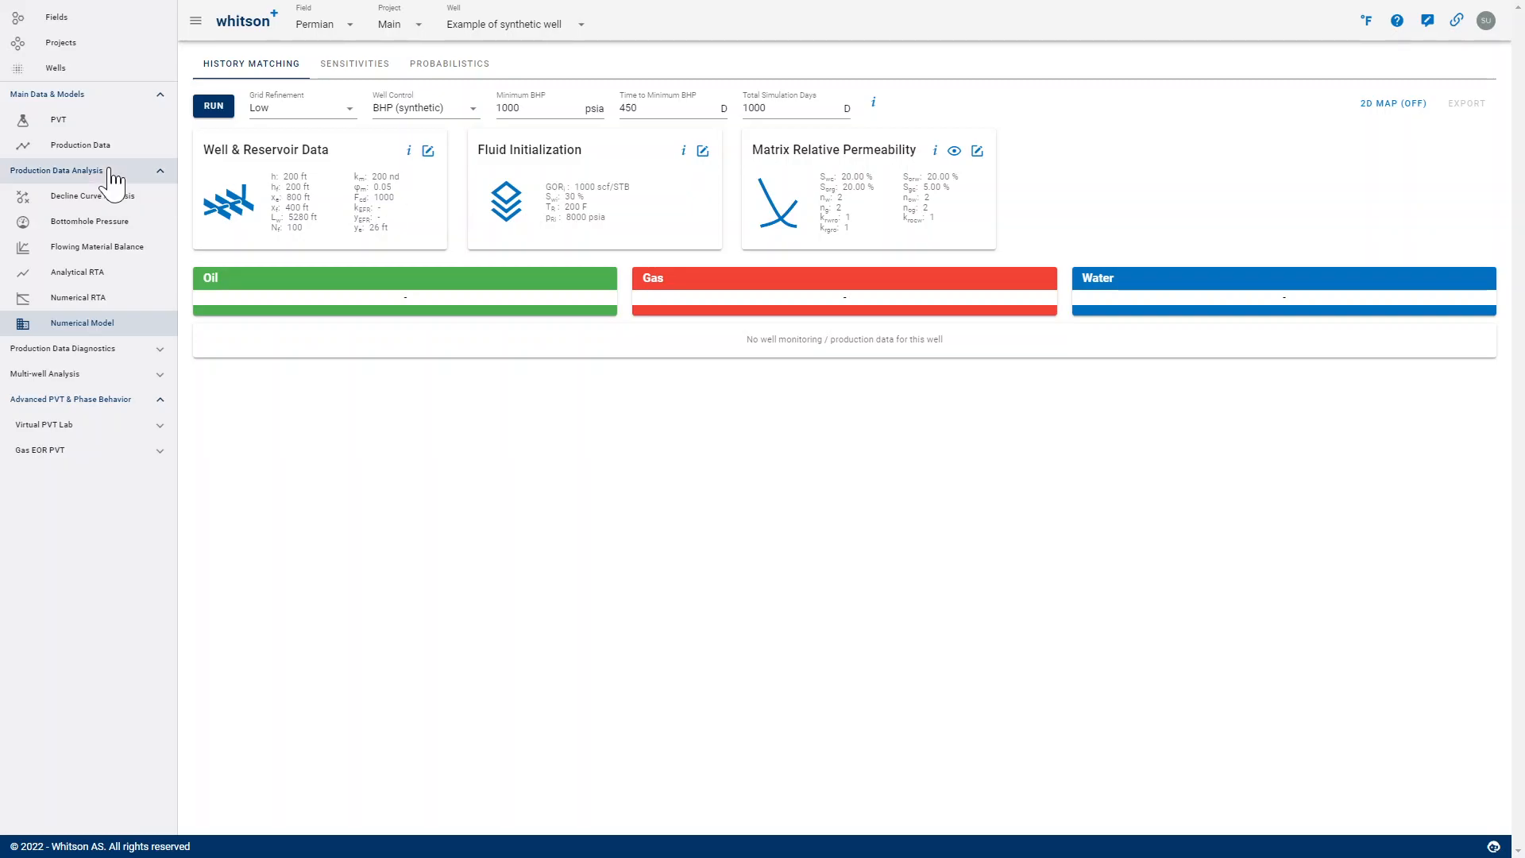
# Check the well's production data, and look through the well control options of the numerical model
pyautogui.click(82, 147)
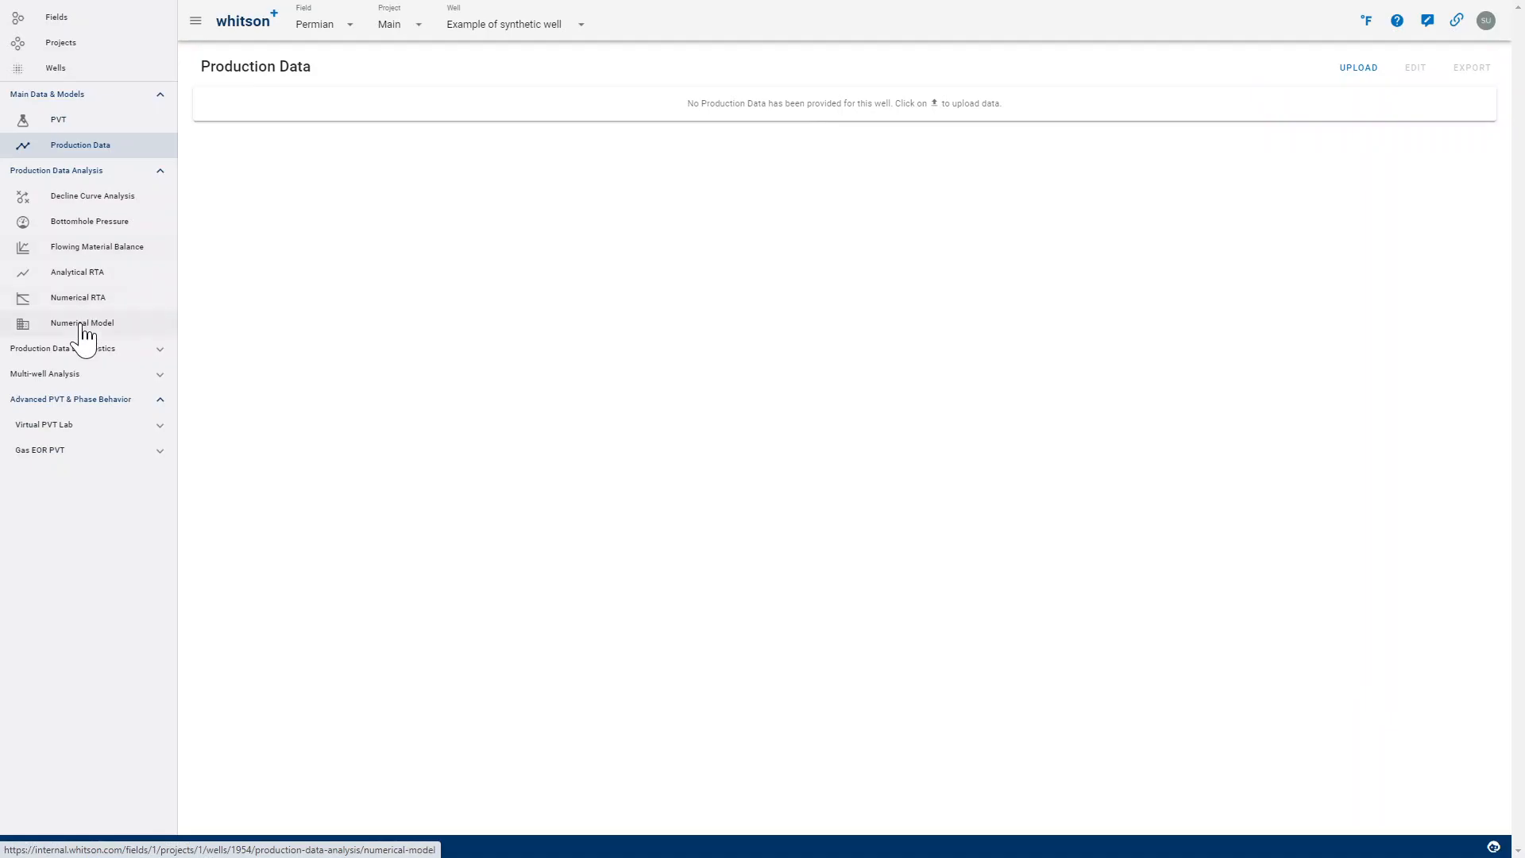
pyautogui.click(83, 327)
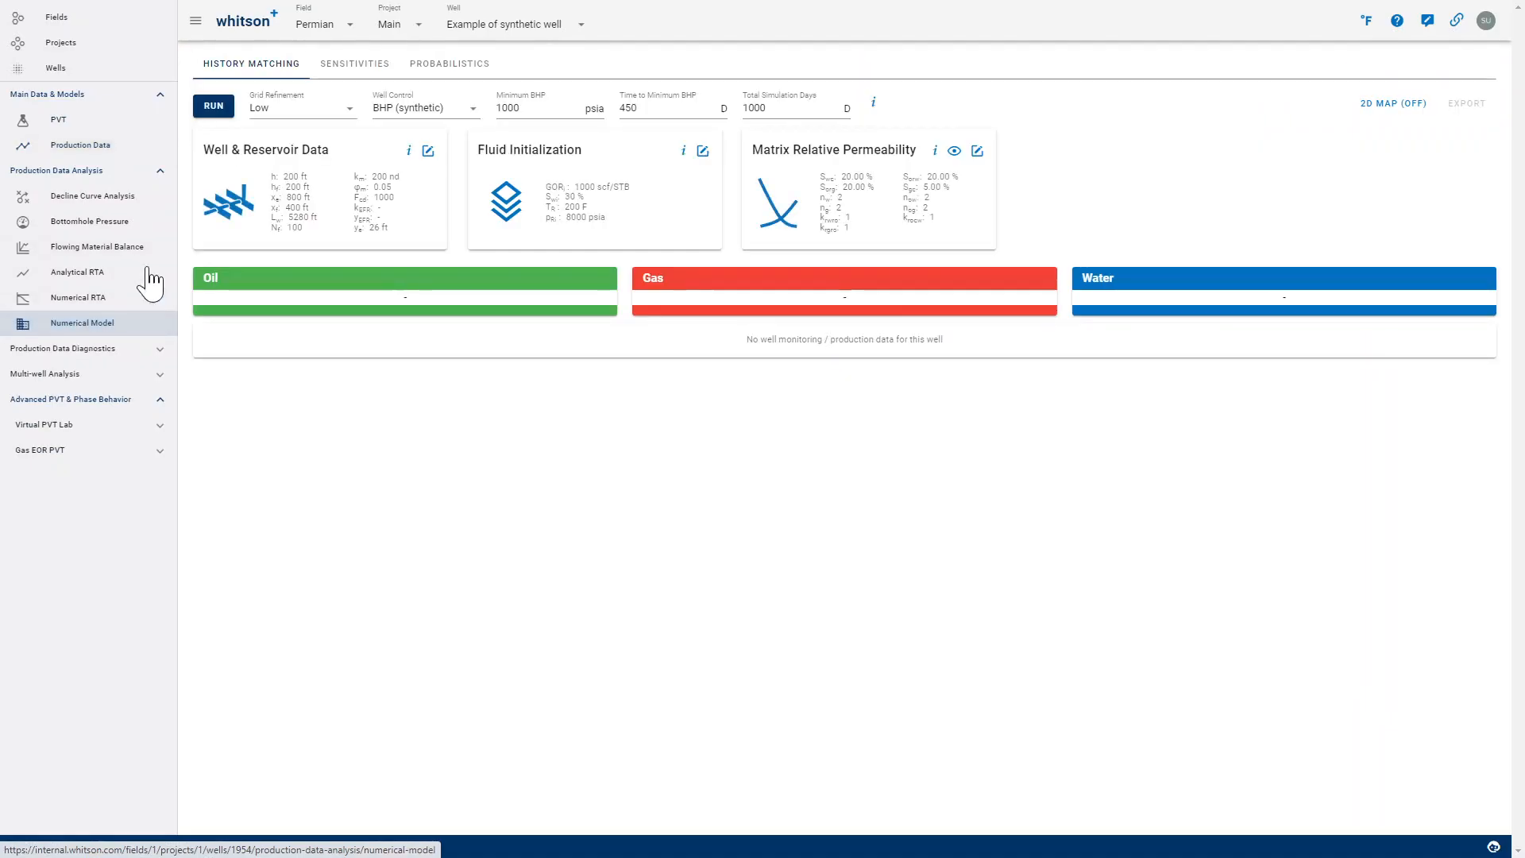
pyautogui.click(443, 119)
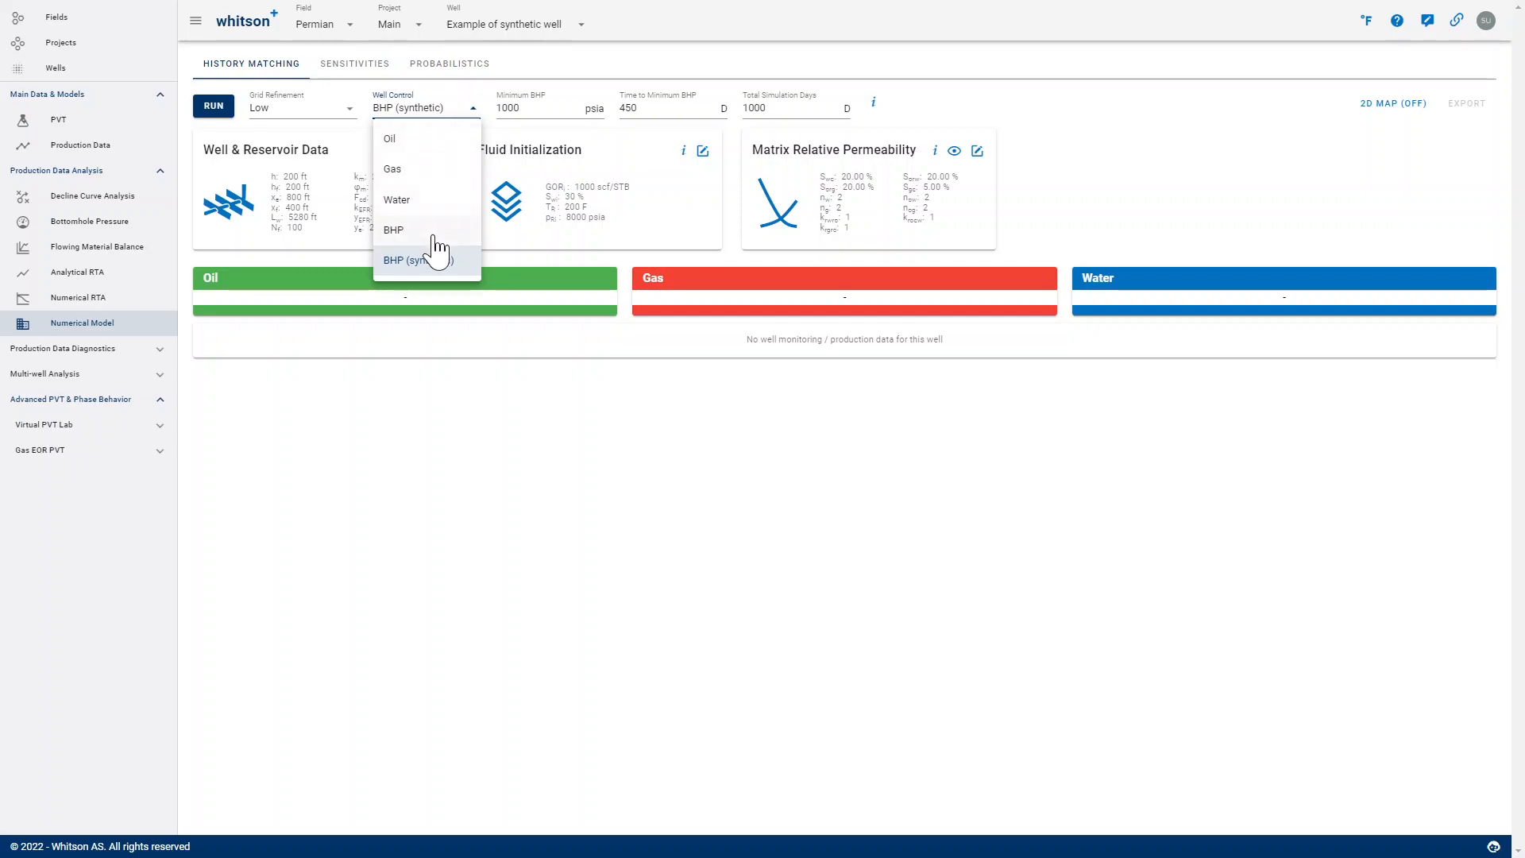
pyautogui.click(519, 245)
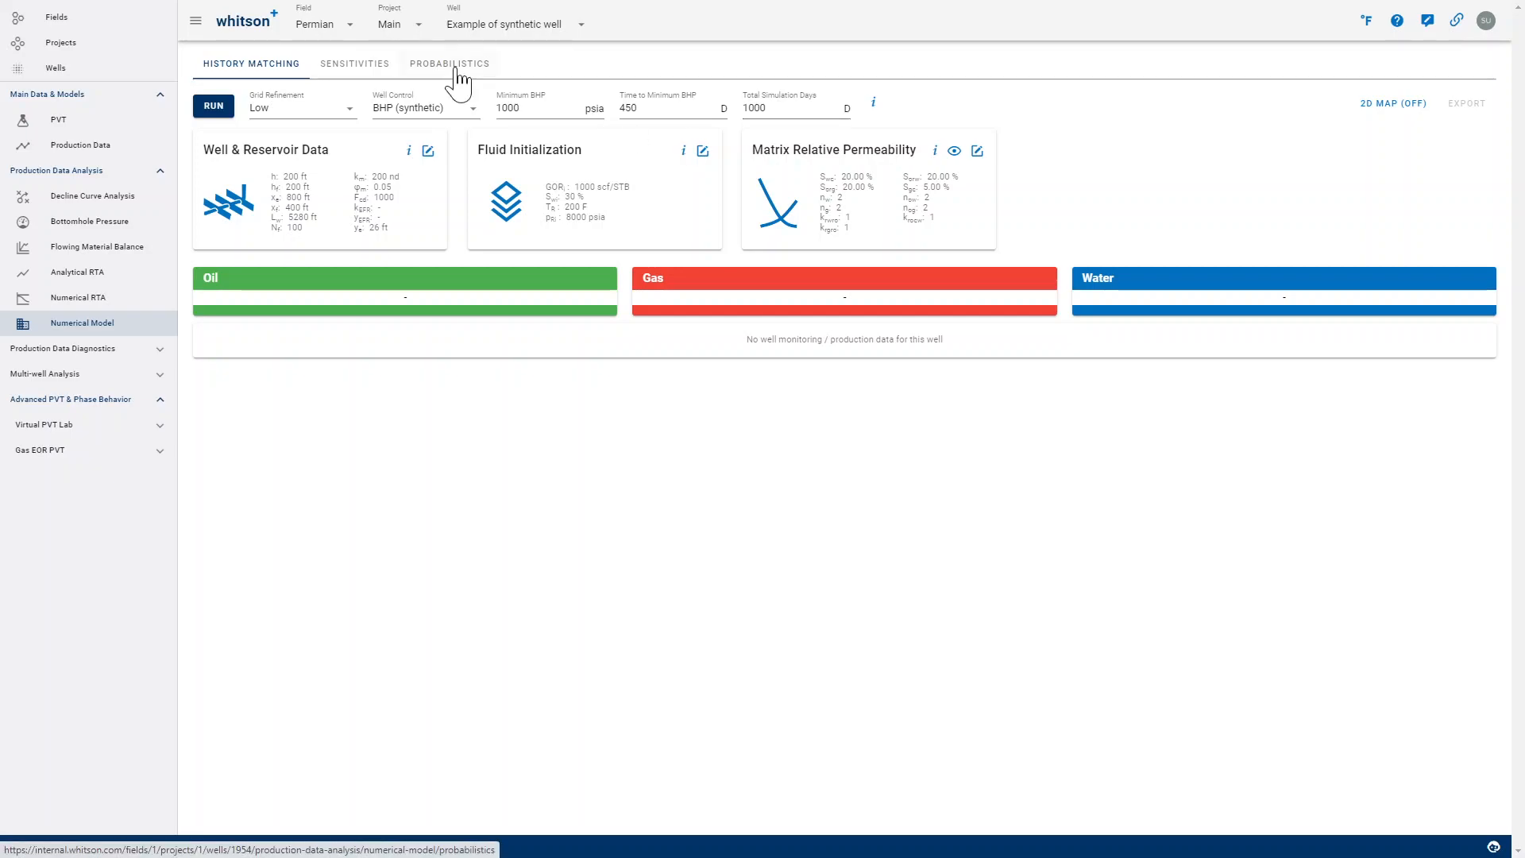
# Set the matrix relative permeability exponents to nw 1.5, now 2.5 and ng 3, and save them
pyautogui.click(977, 151)
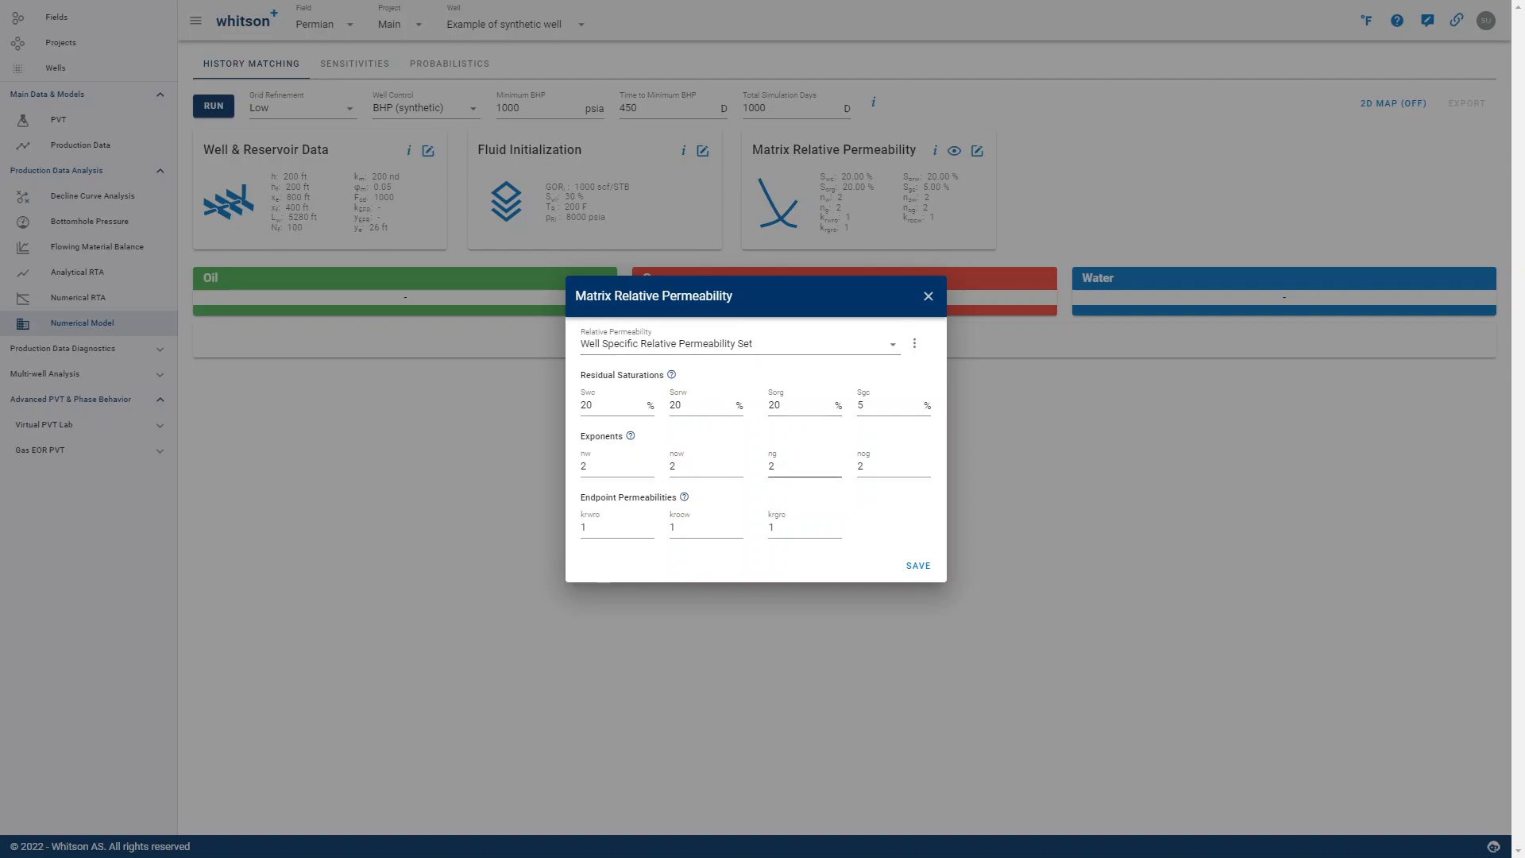
pyautogui.click(633, 468)
pyautogui.press('BackSpace')
pyautogui.write('1.5')
pyautogui.press('Tab')
pyautogui.write('.5')
pyautogui.click(920, 567)
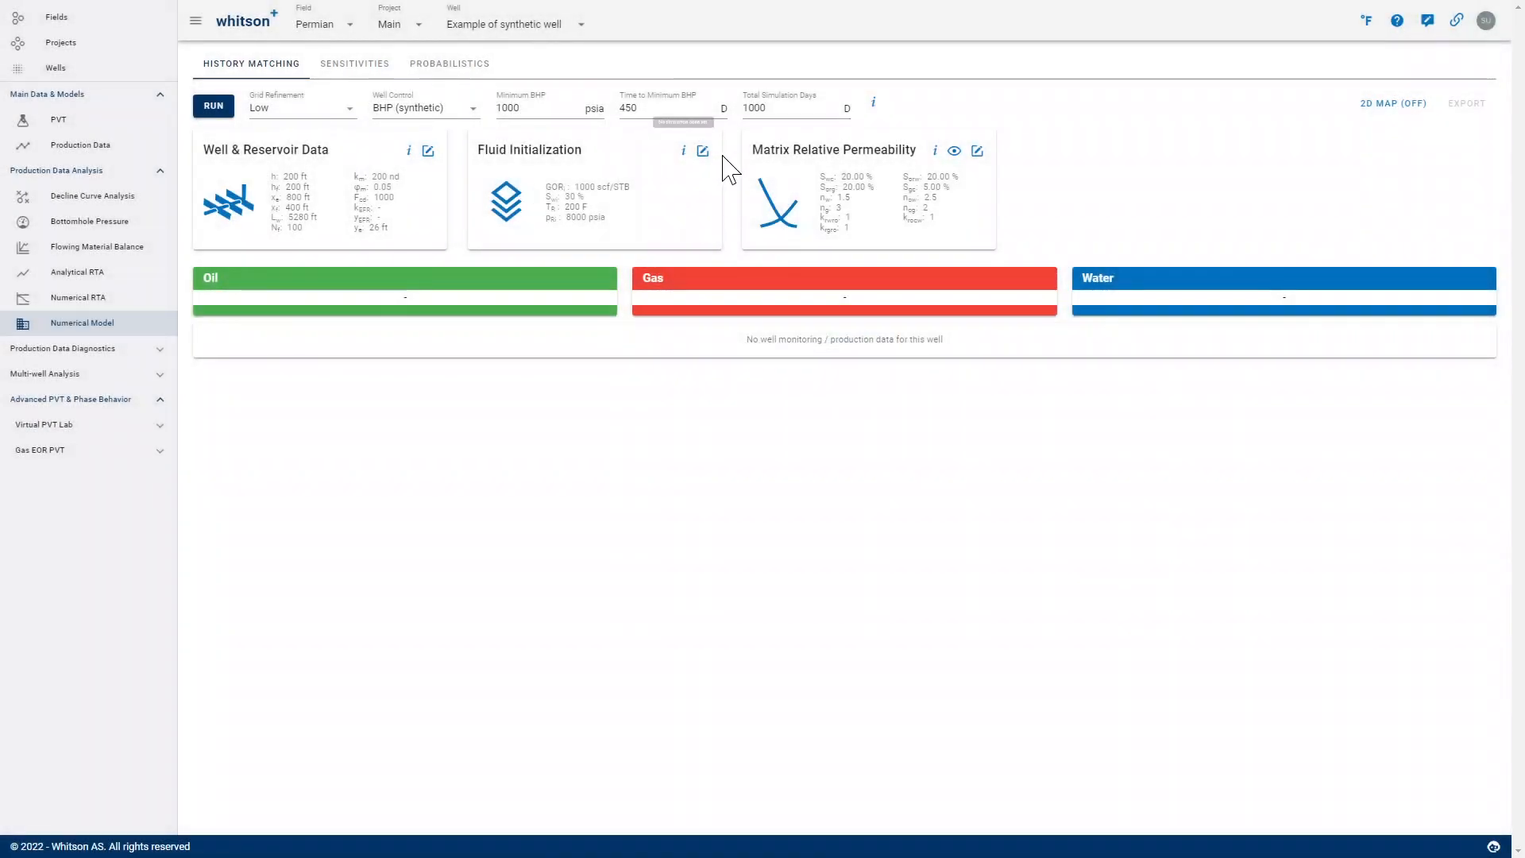
# Review the fluid initialization inputs, and set the reservoir half length to 400 ft in the well data
pyautogui.click(703, 151)
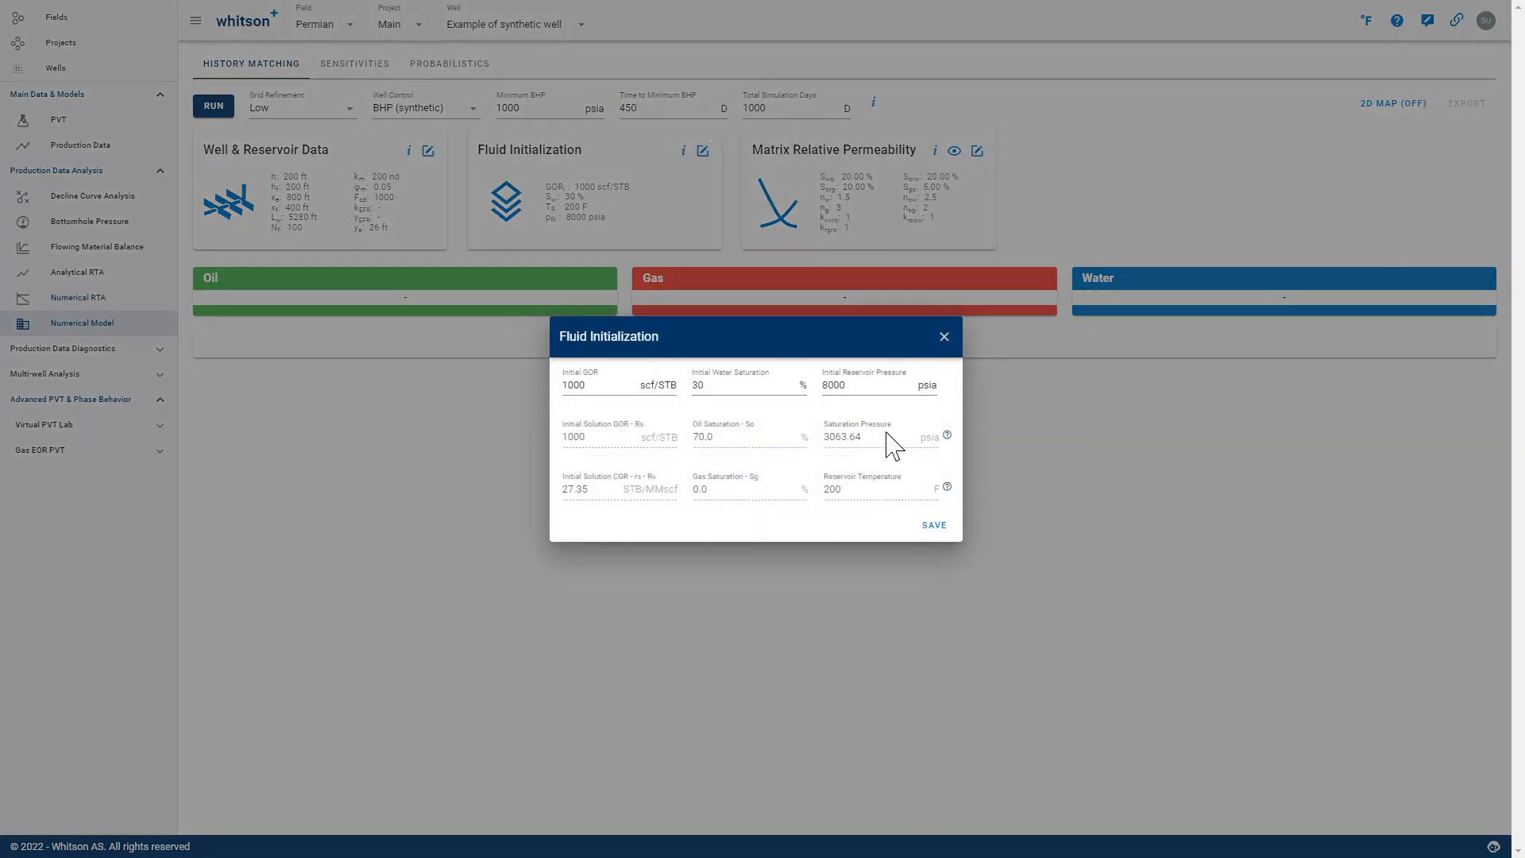
pyautogui.click(945, 346)
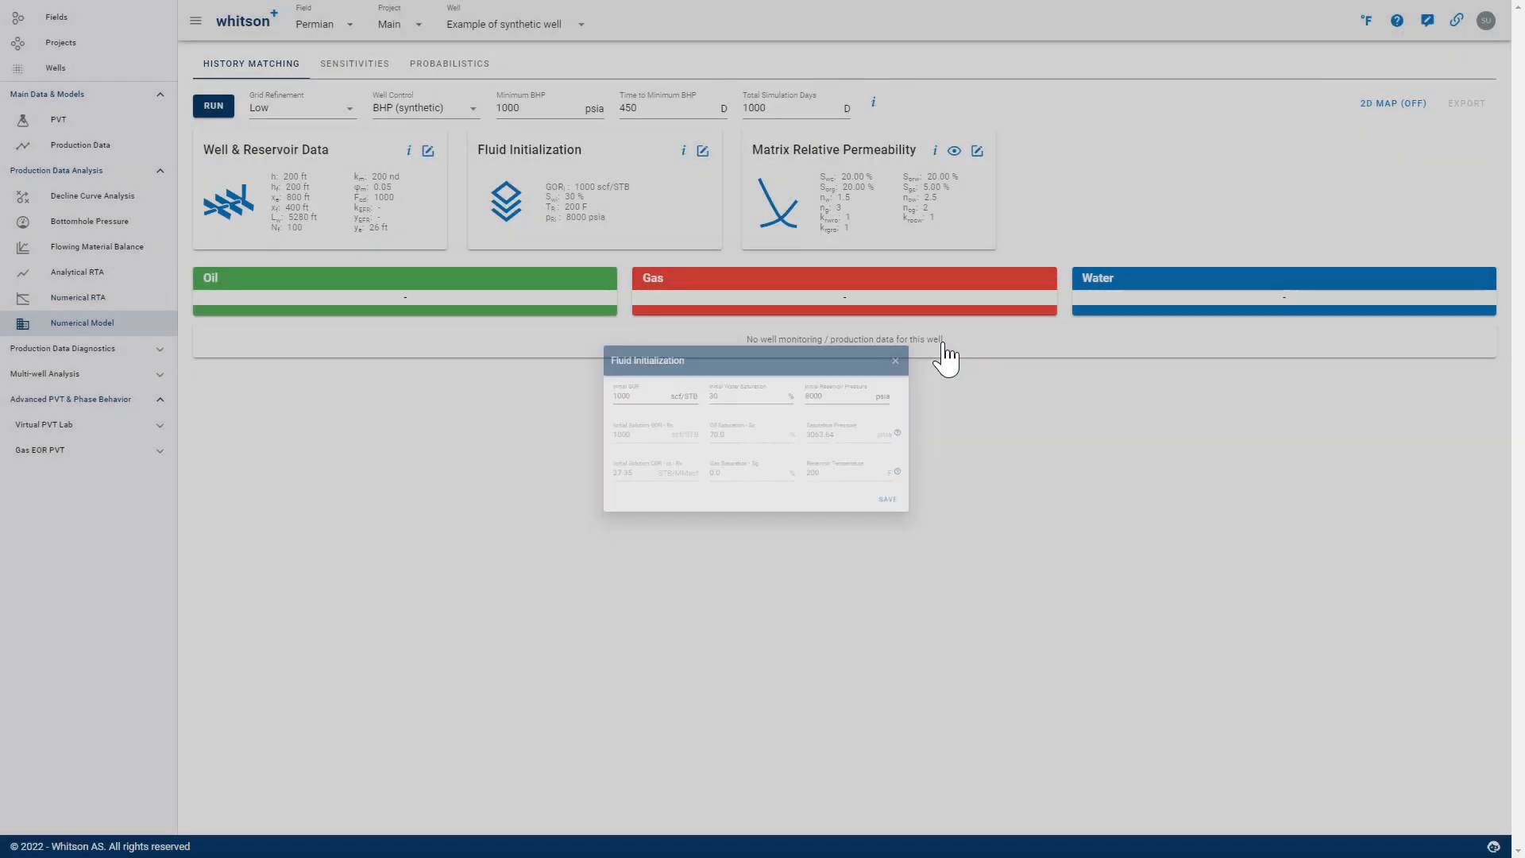
pyautogui.click(429, 151)
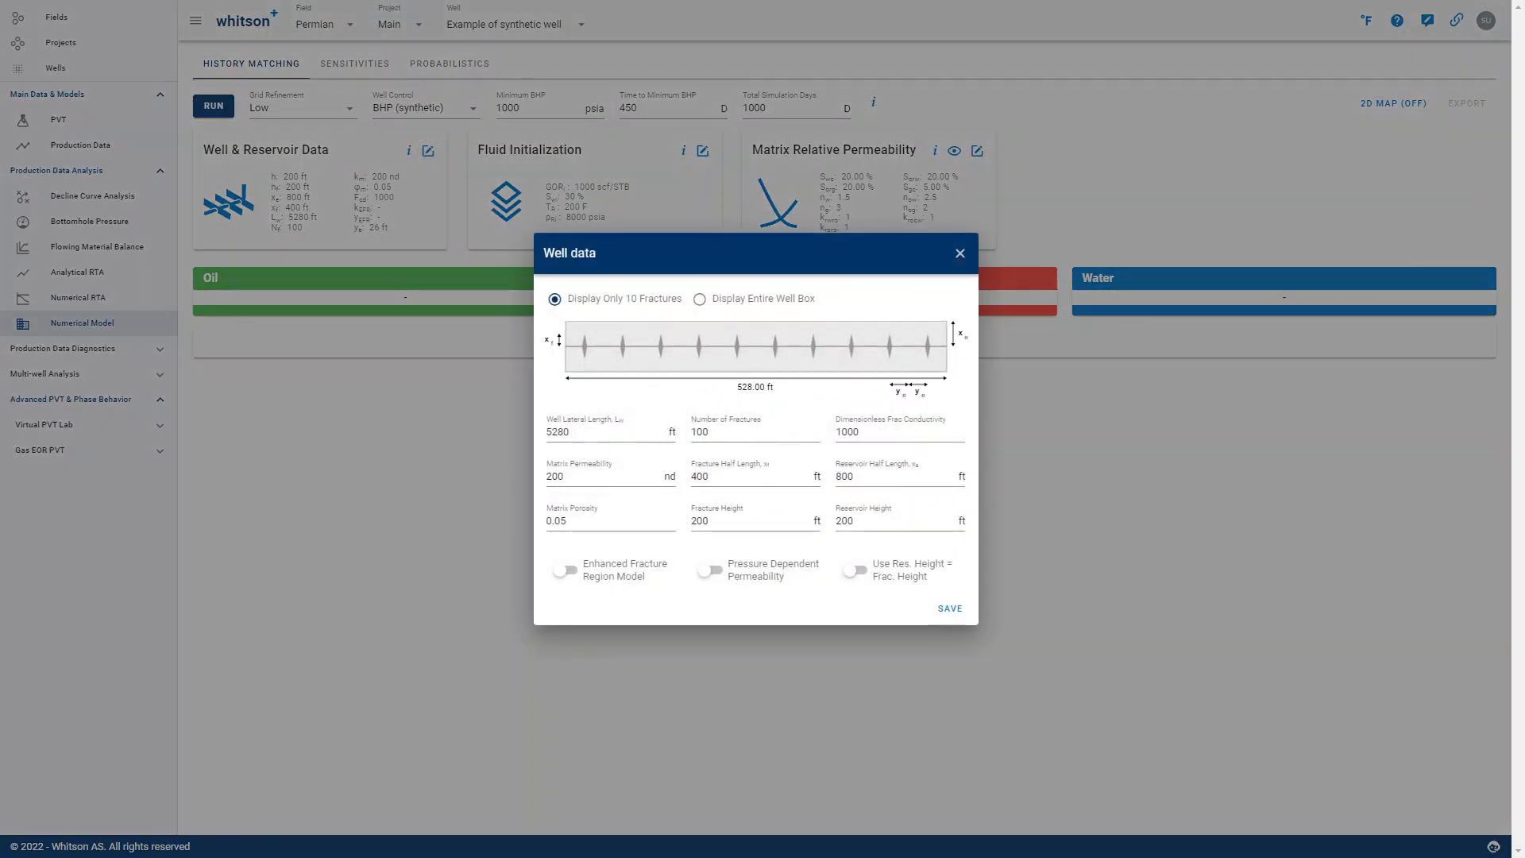
pyautogui.doubleClick(845, 477)
pyautogui.write('400')
pyautogui.click(790, 615)
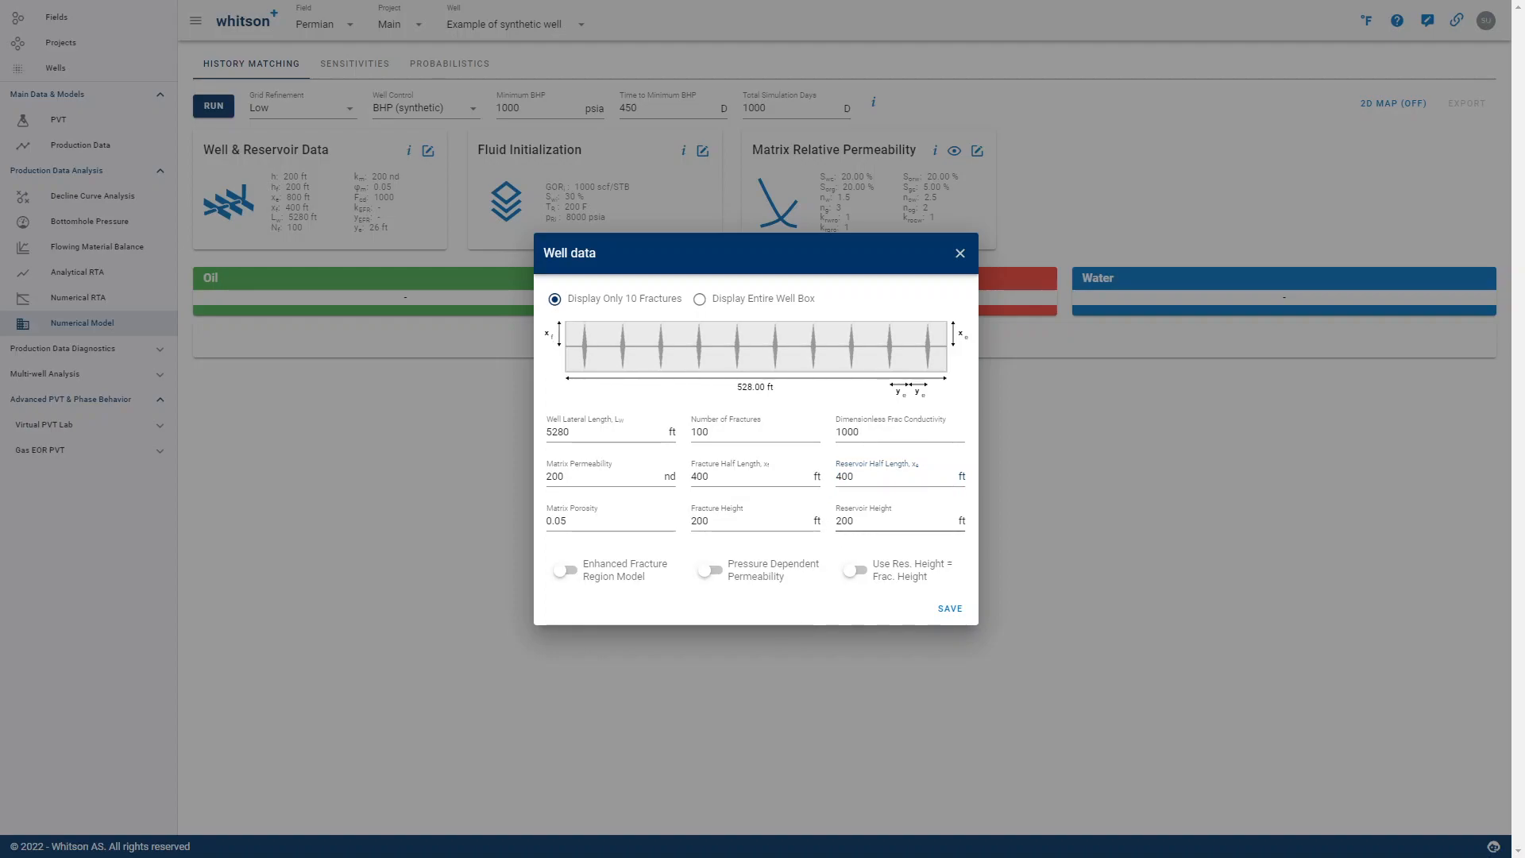
# Set the matrix permeability to 500 nd and save the well data
pyautogui.doubleClick(554, 476)
pyautogui.write('1')
pyautogui.press('BackSpace')
pyautogui.write('500')
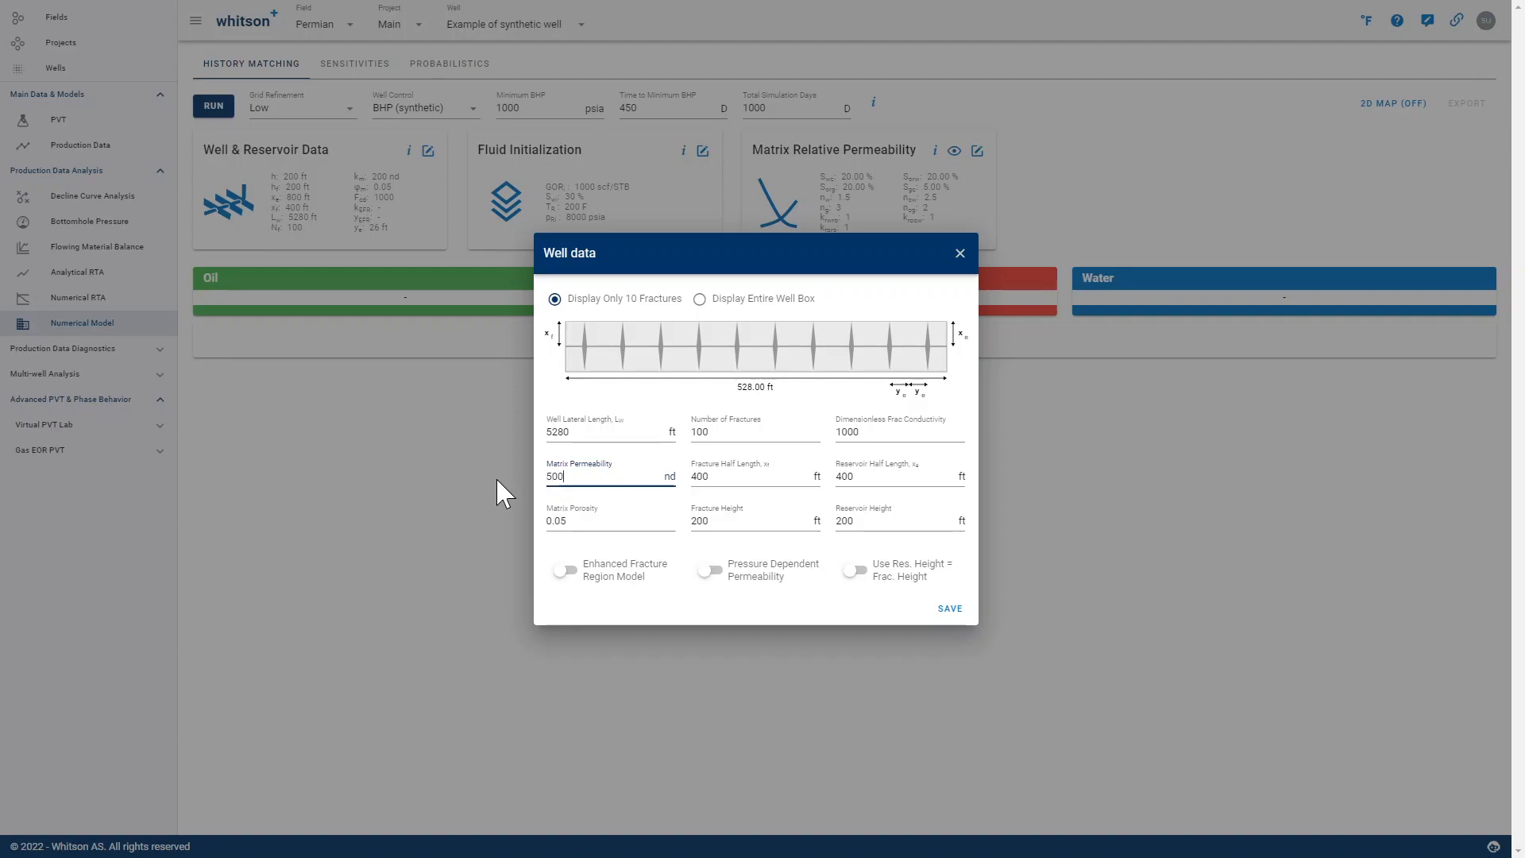
pyautogui.click(688, 611)
pyautogui.click(953, 609)
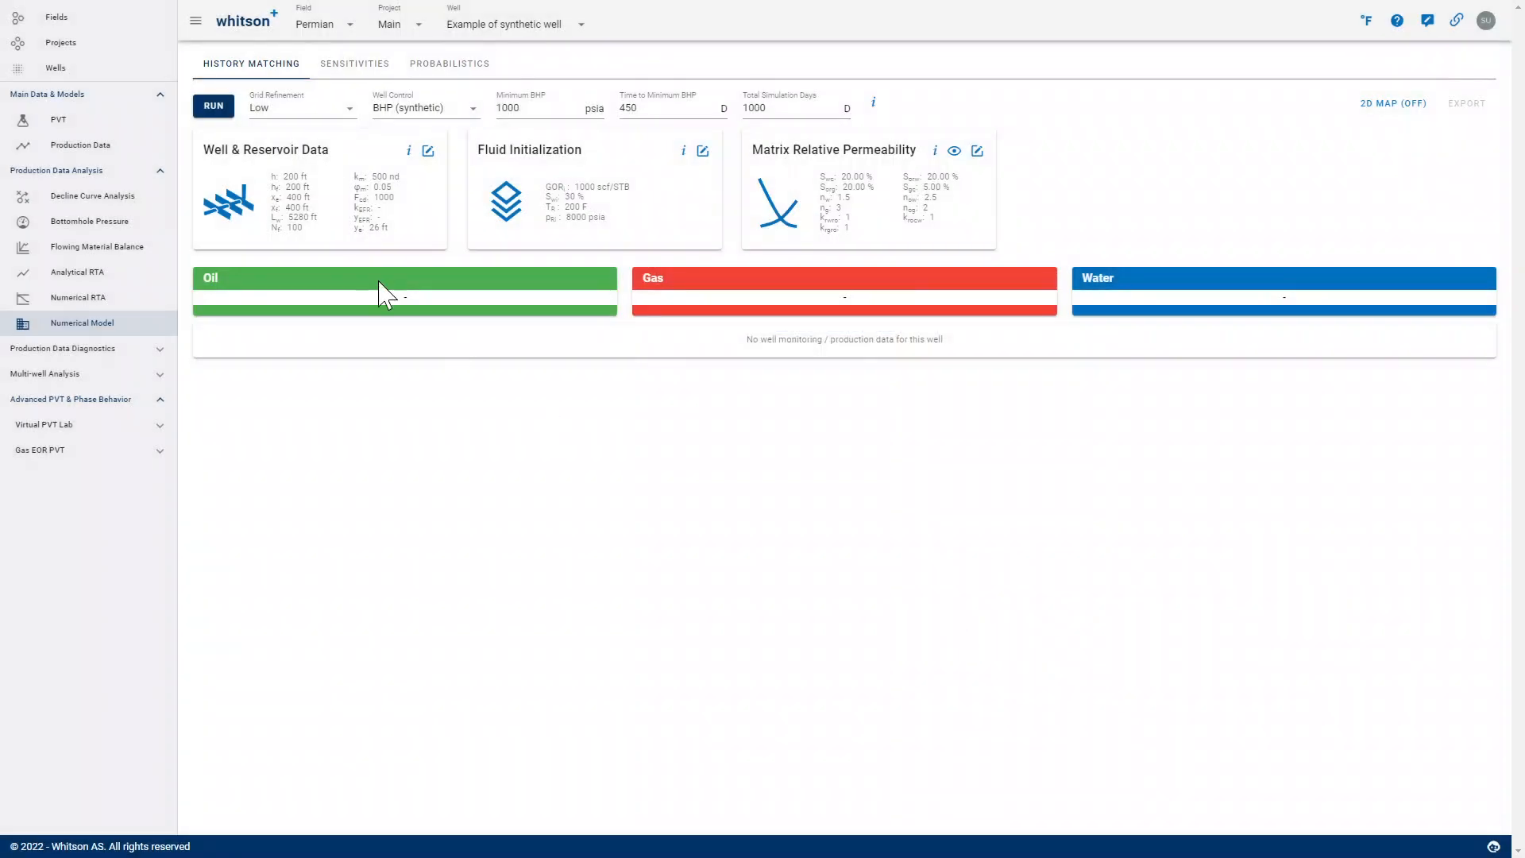
# Run the numerical model and review the simulated rate, bottomhole pressure, gas-oil ratio and water cut plots
pyautogui.click(226, 115)
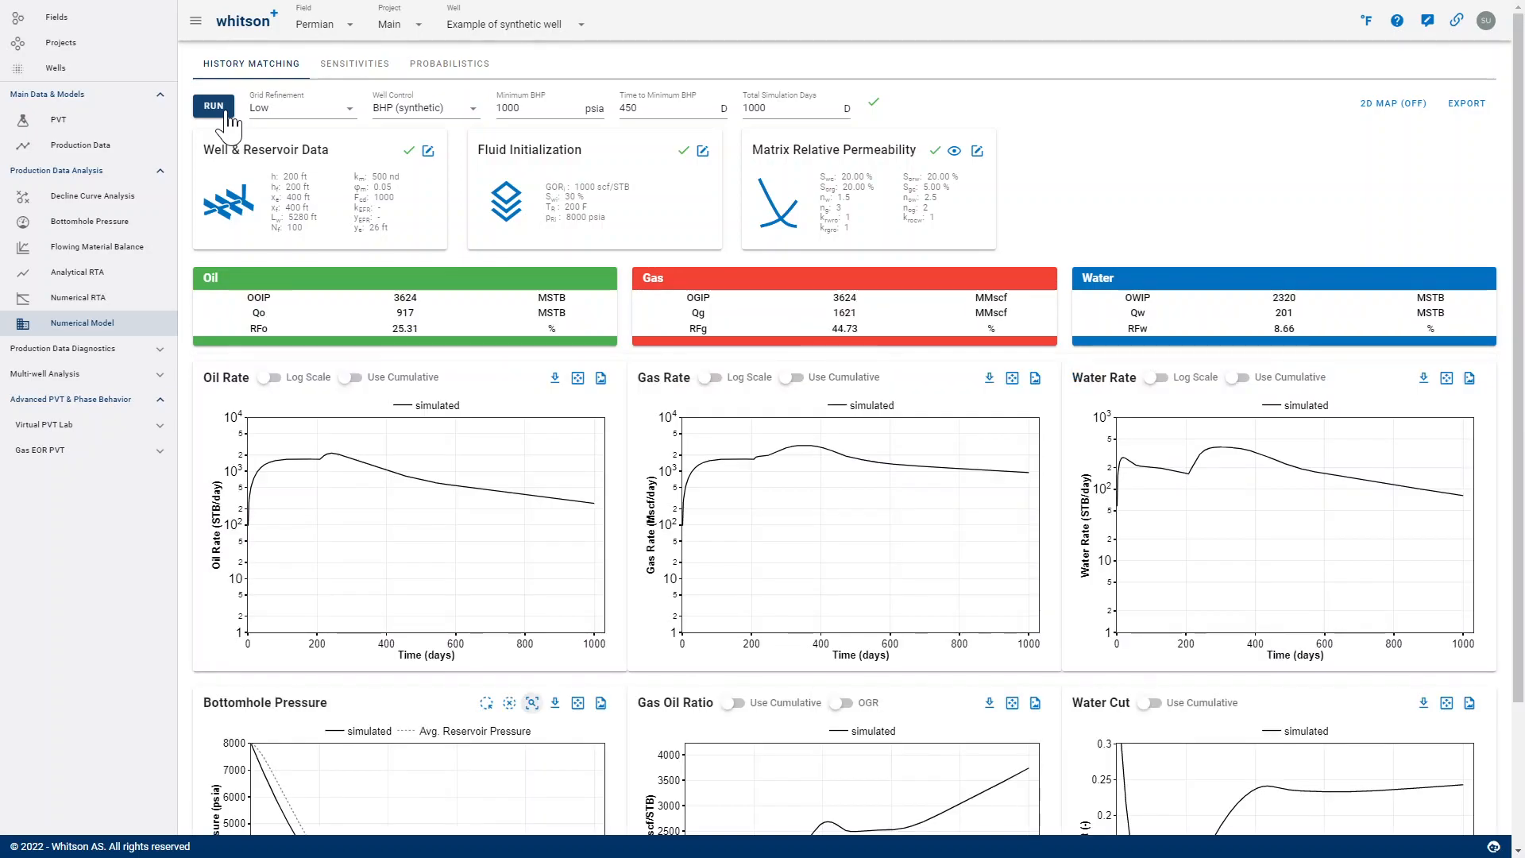
pyautogui.scroll(-2, 222, 282)
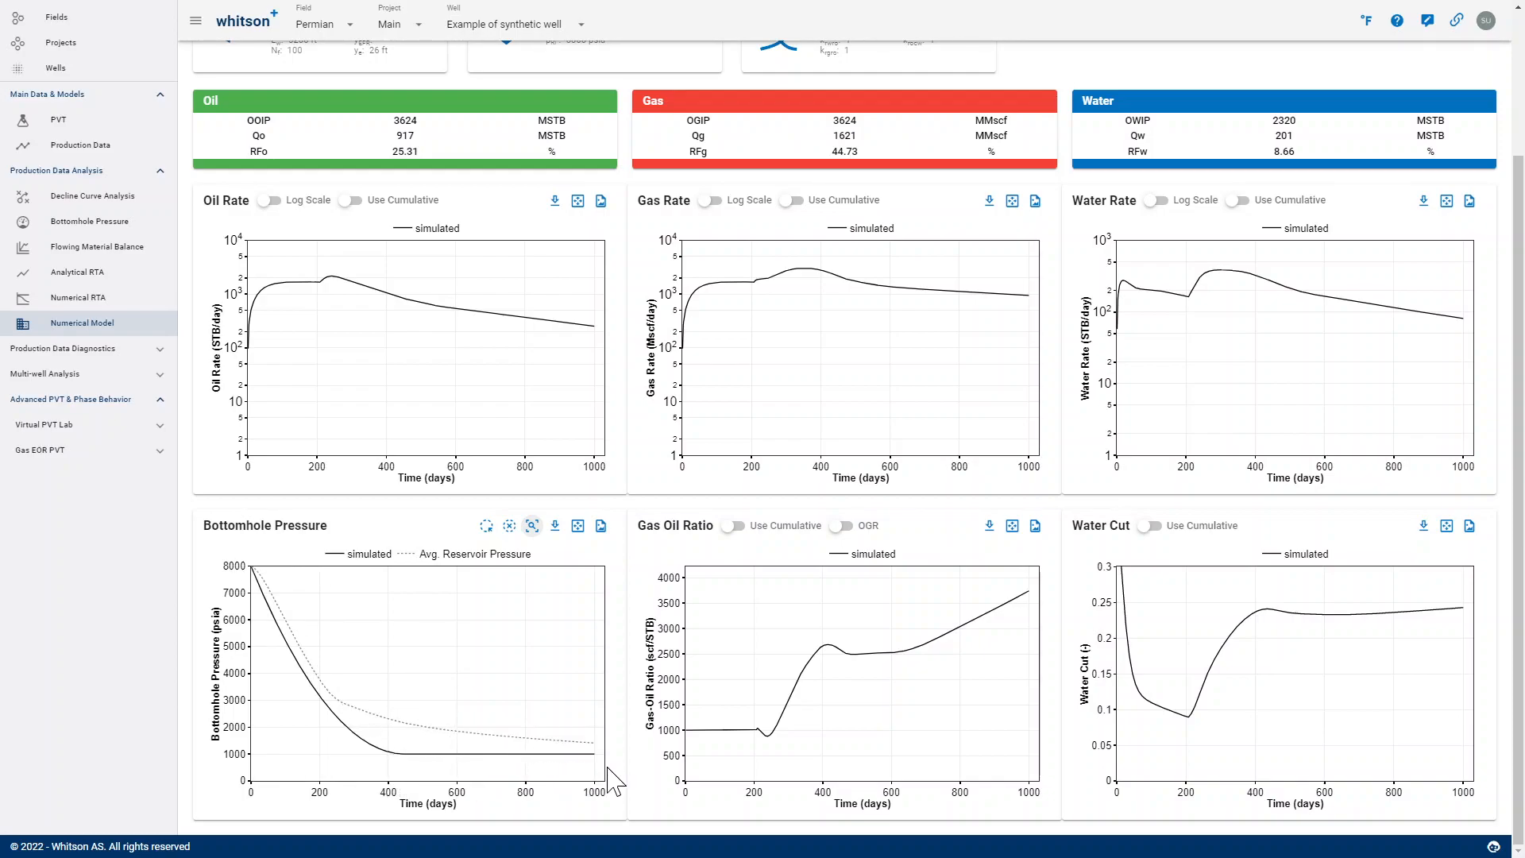
pyautogui.scroll(2, 612, 783)
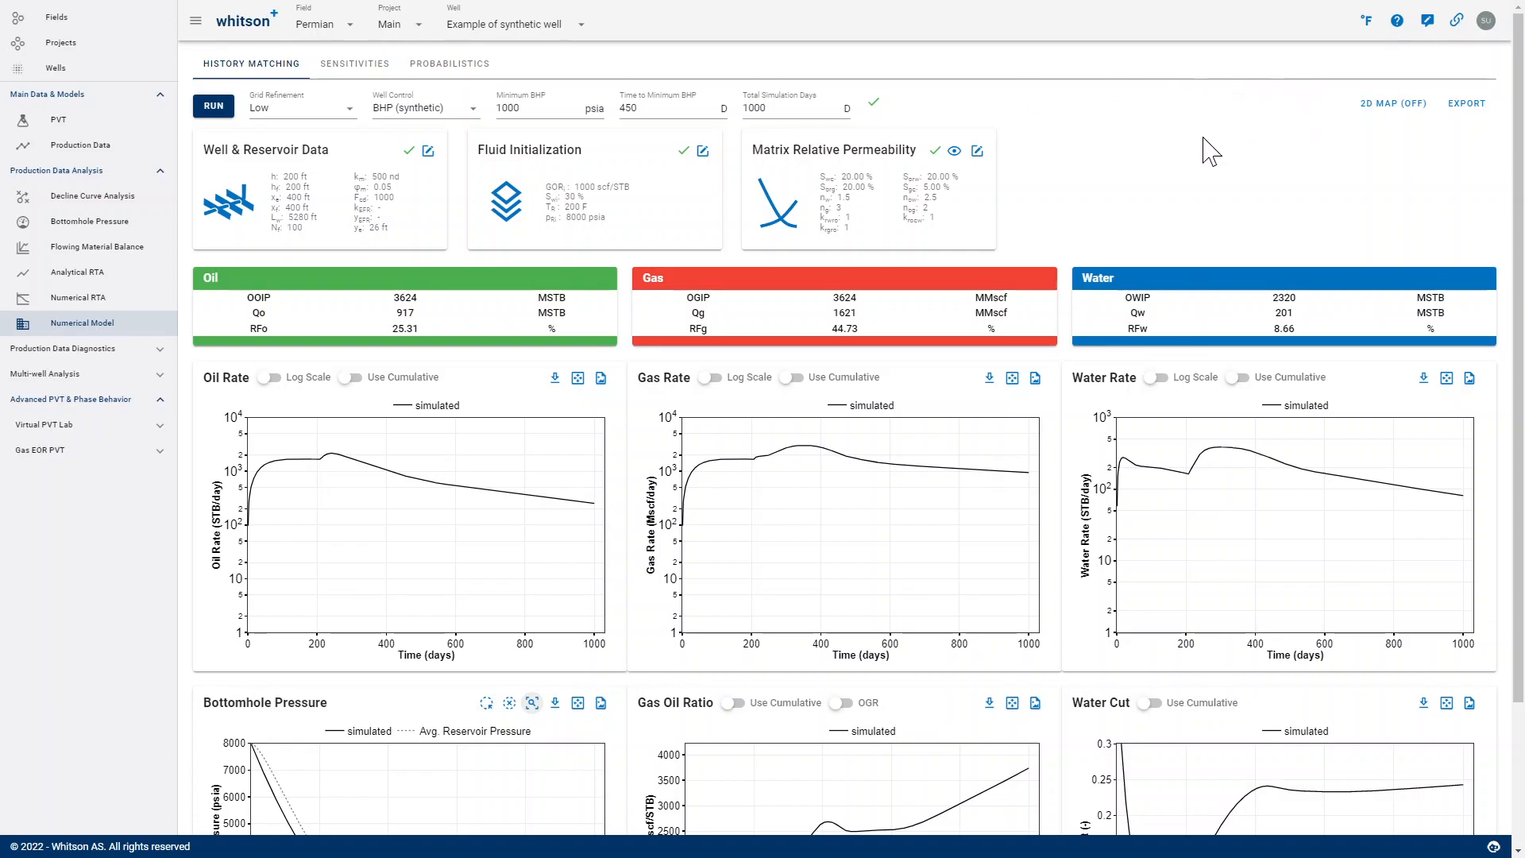
# Set the well's historical data equal to the simulated data and reload the numerical model page
pyautogui.click(1458, 109)
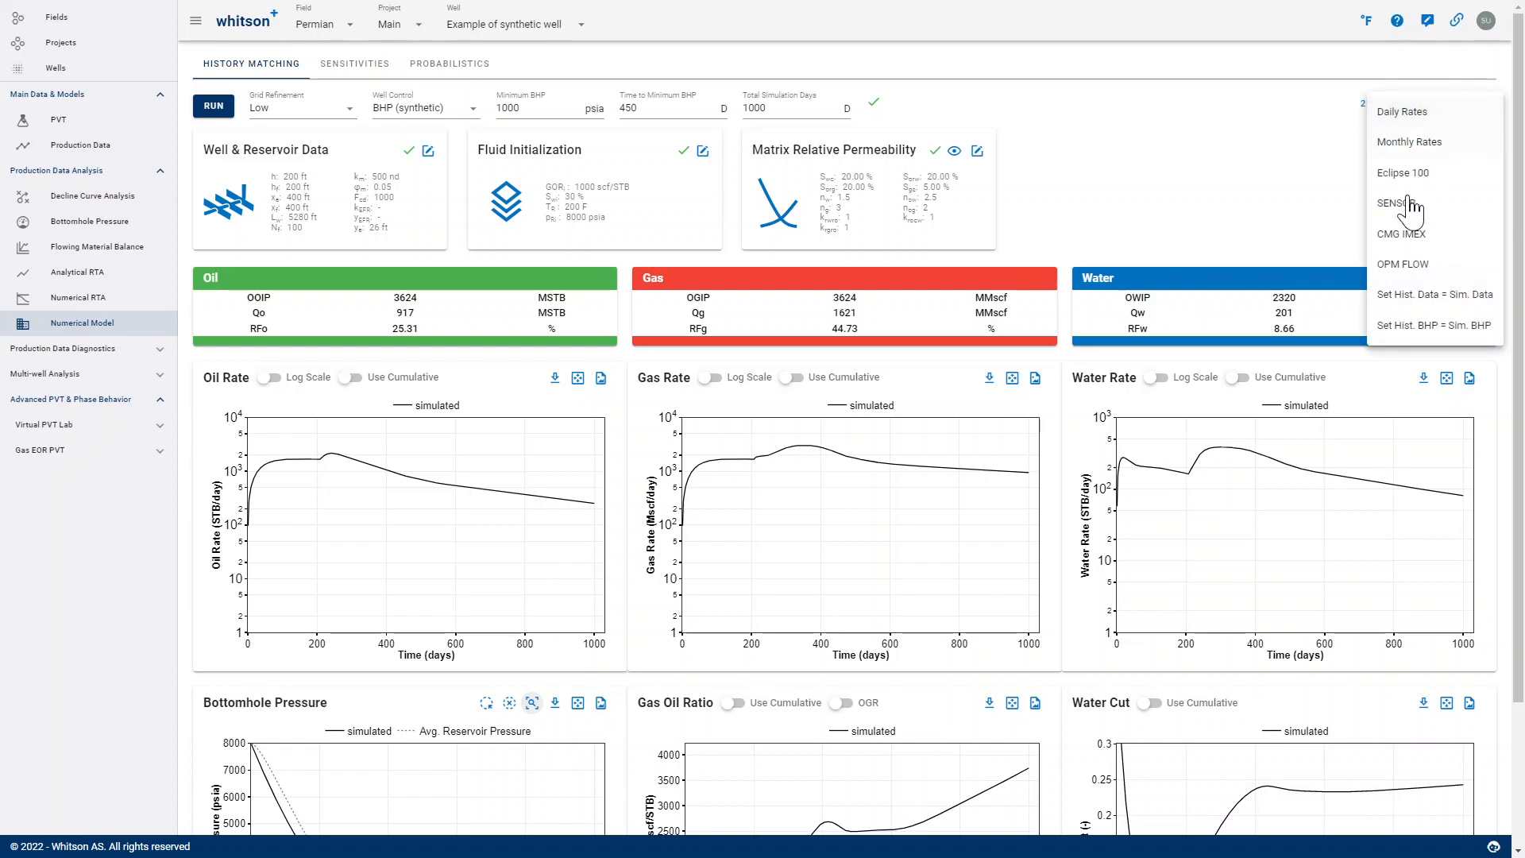
pyautogui.click(1427, 135)
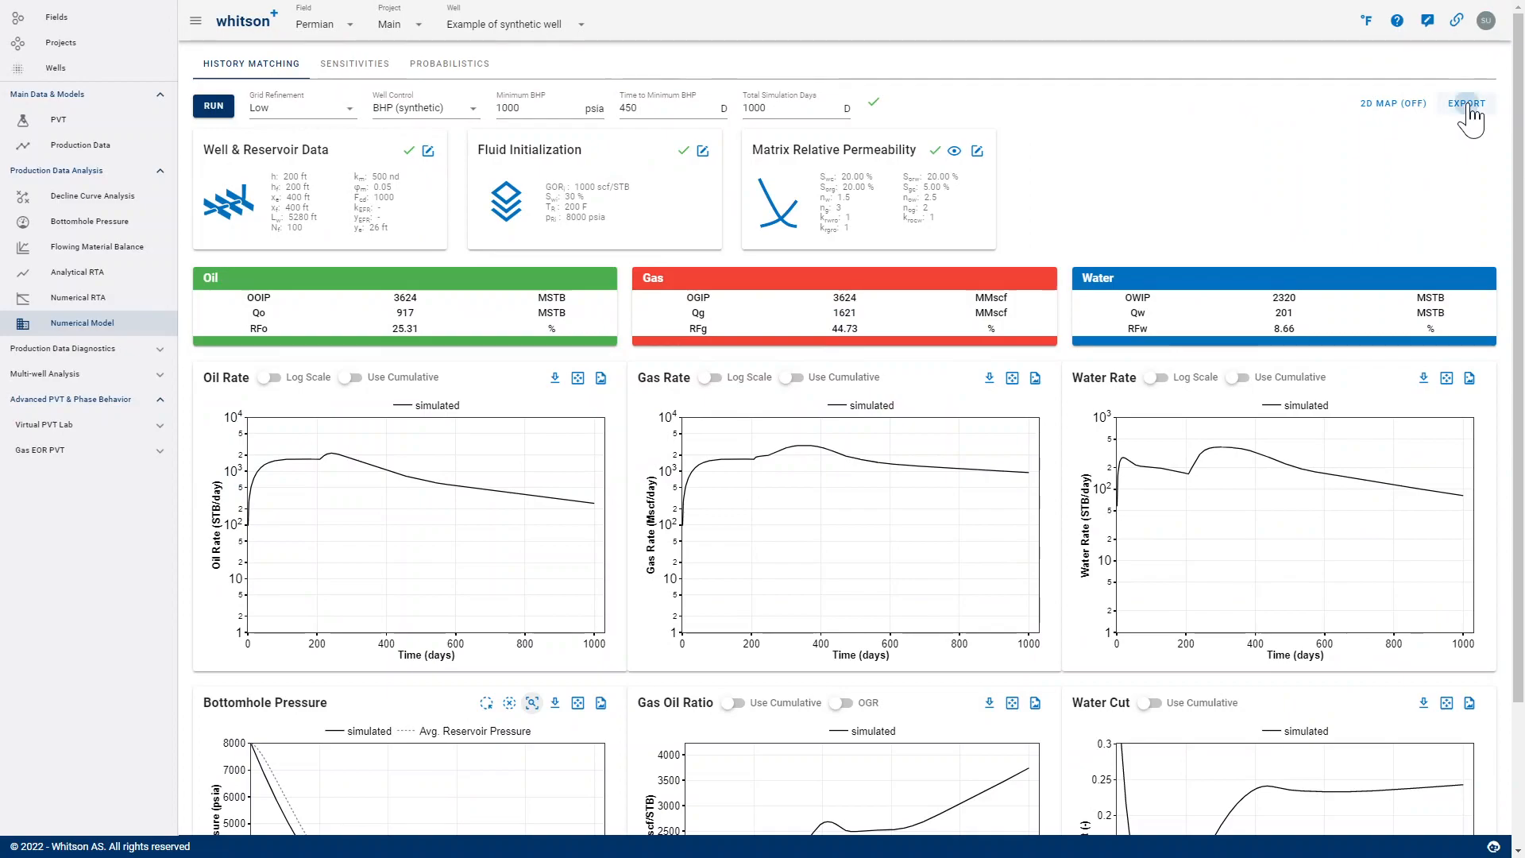
pyautogui.click(1470, 103)
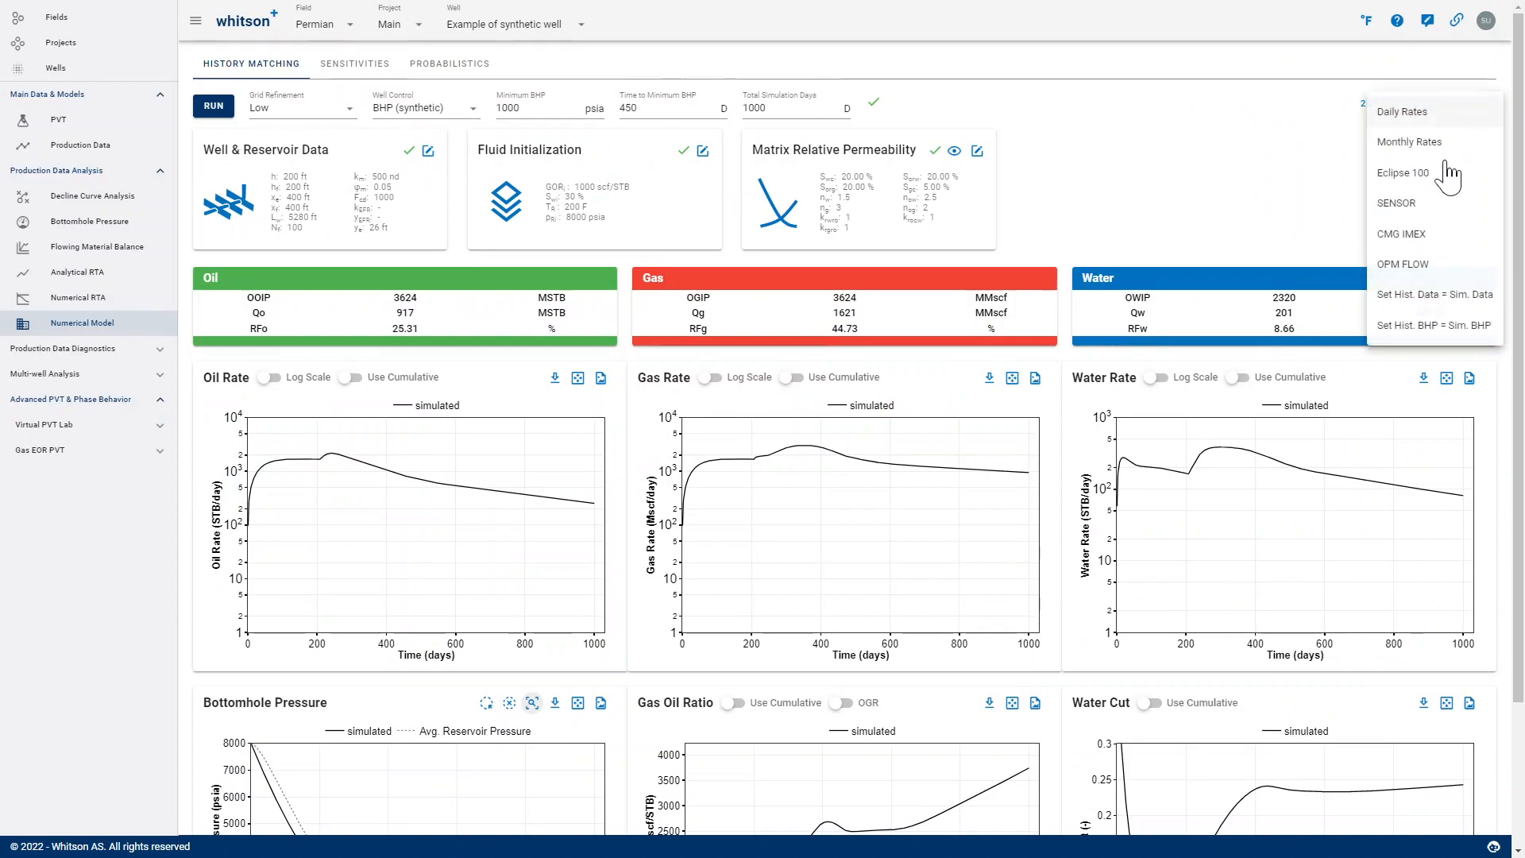
pyautogui.click(1410, 301)
pyautogui.click(906, 459)
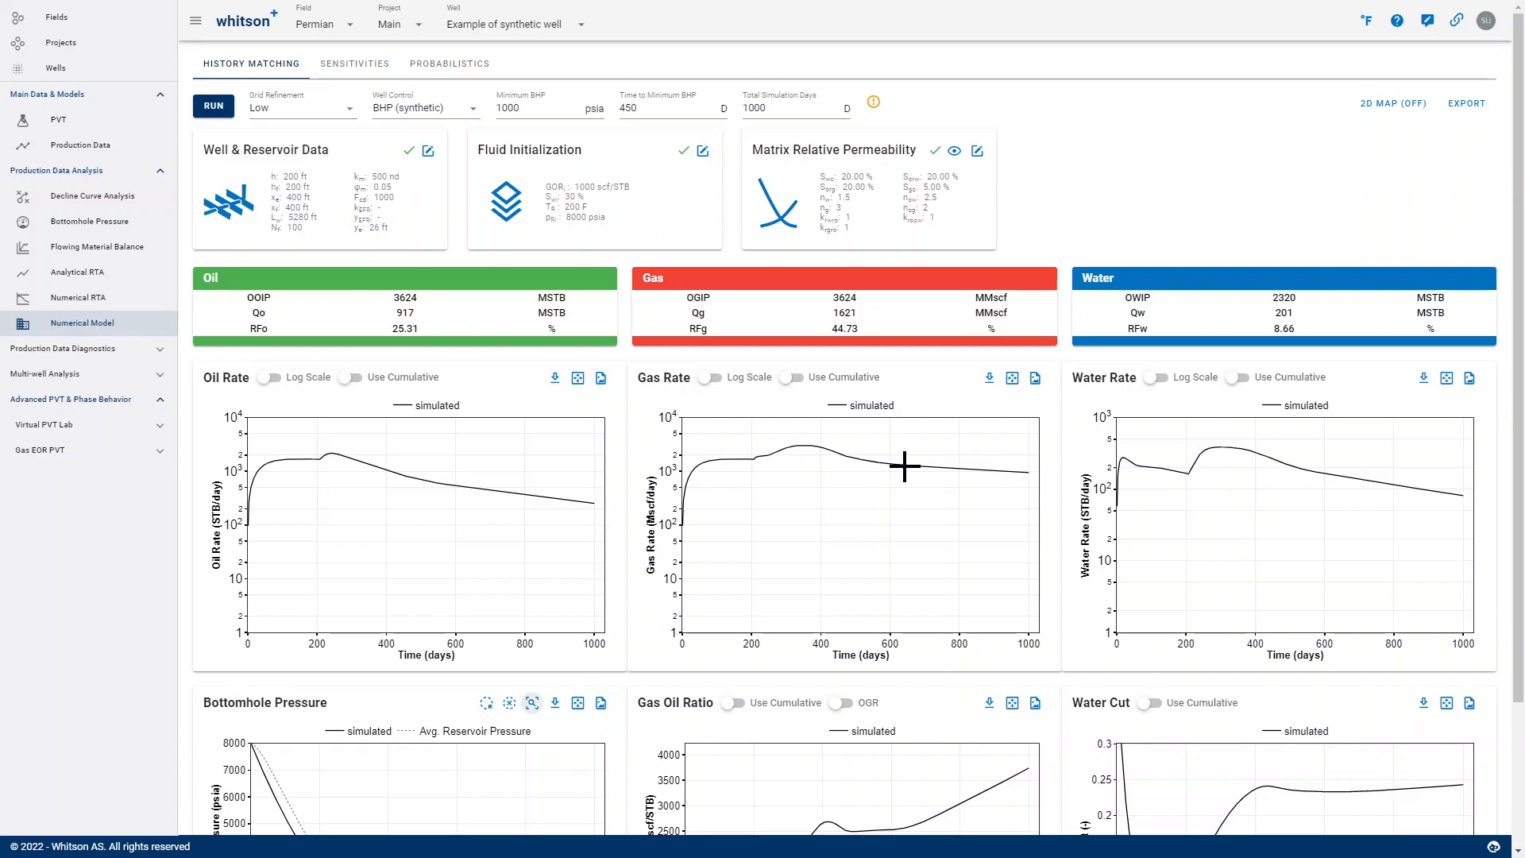
pyautogui.press('F5')
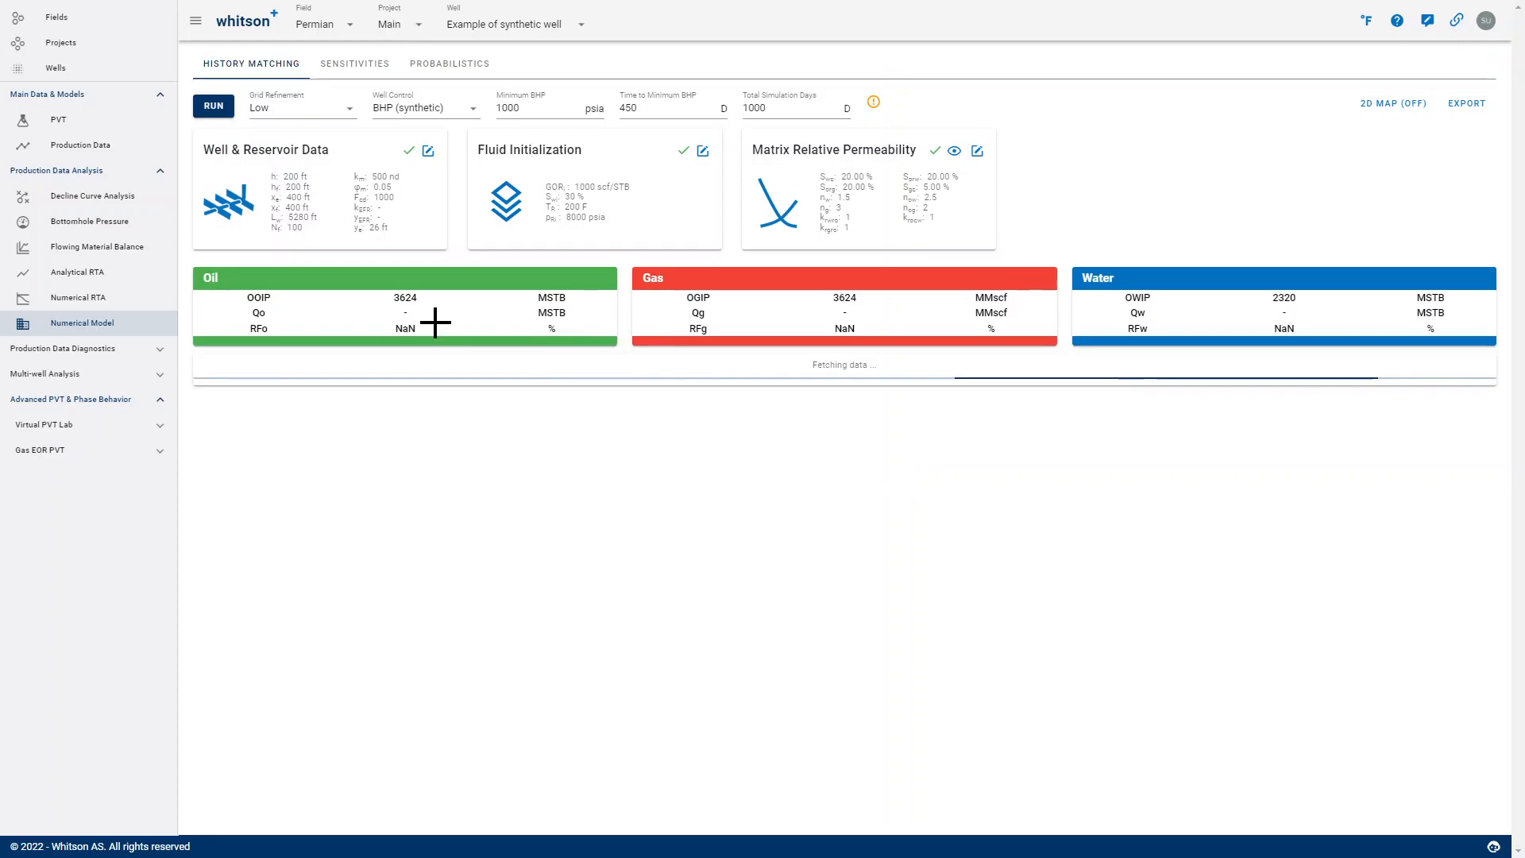
# Run the multiphase flowing material balance and extend both plot axes beyond the end of the data curve
pyautogui.click(140, 252)
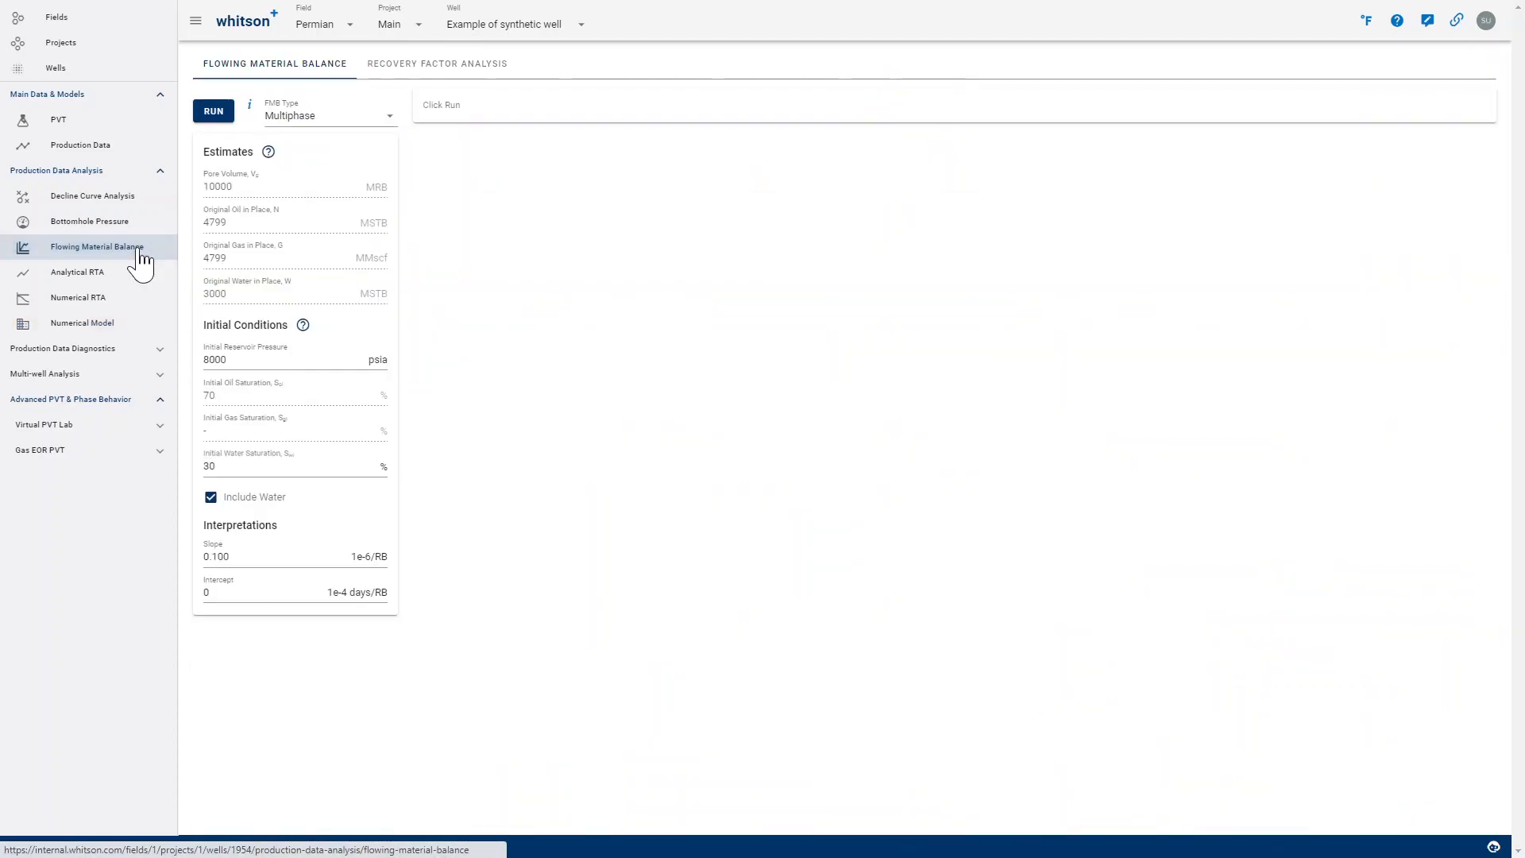
pyautogui.click(215, 112)
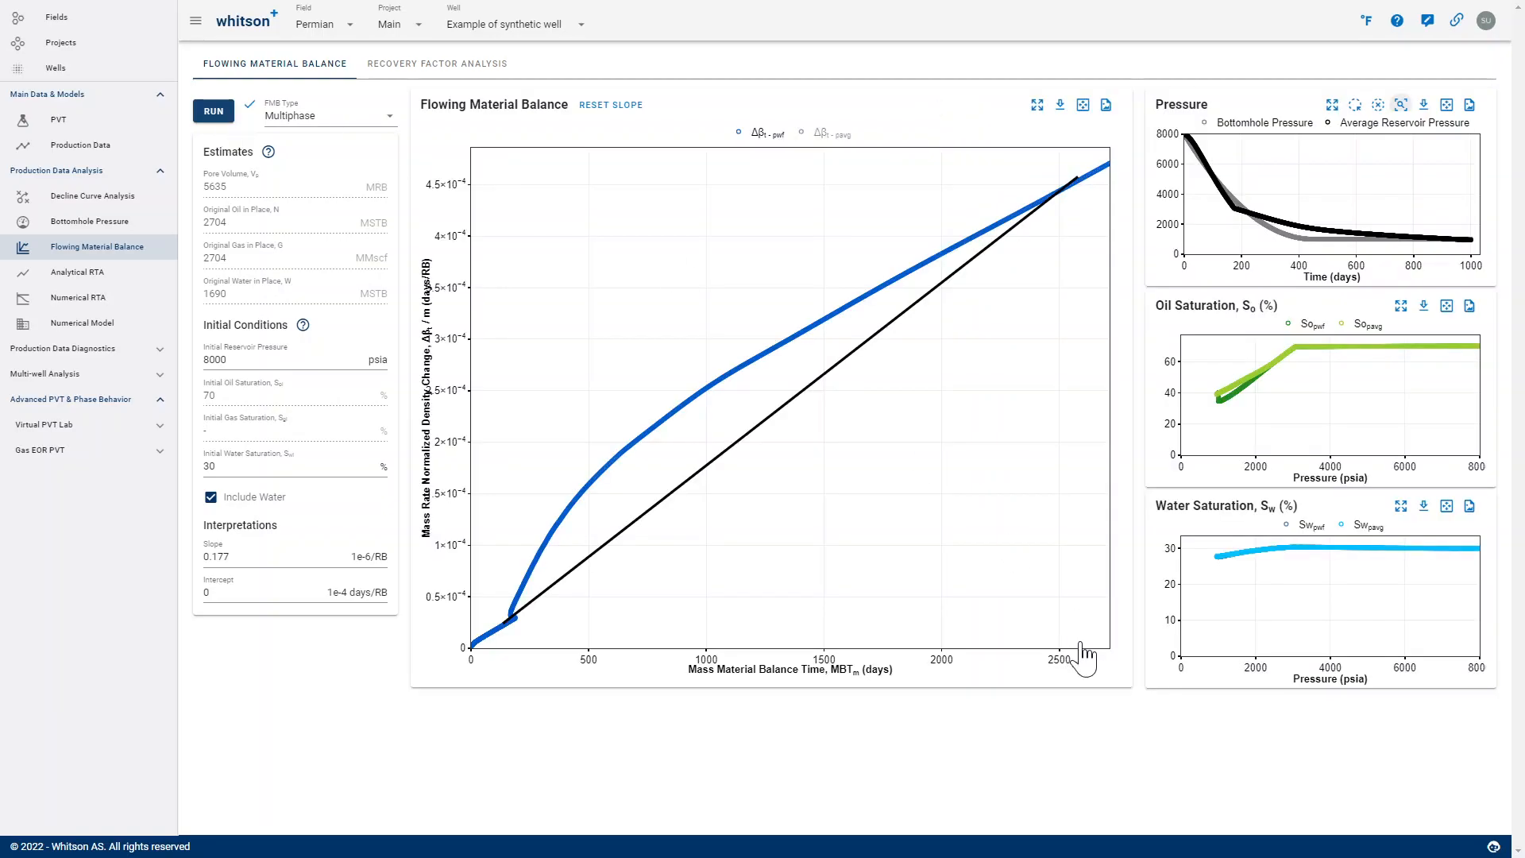
pyautogui.rightClick(909, 646)
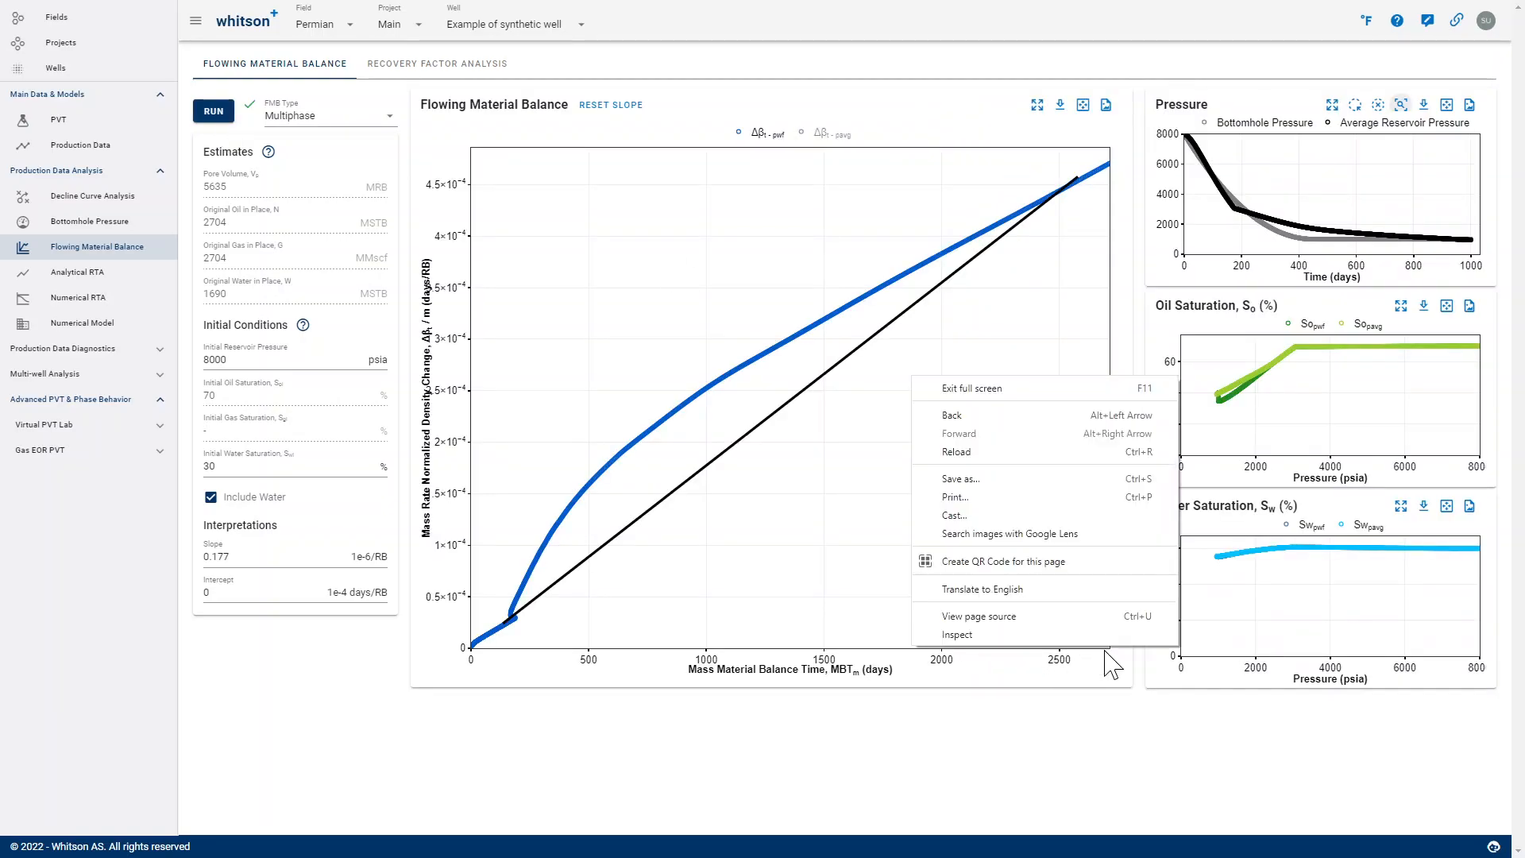
pyautogui.click(1099, 668)
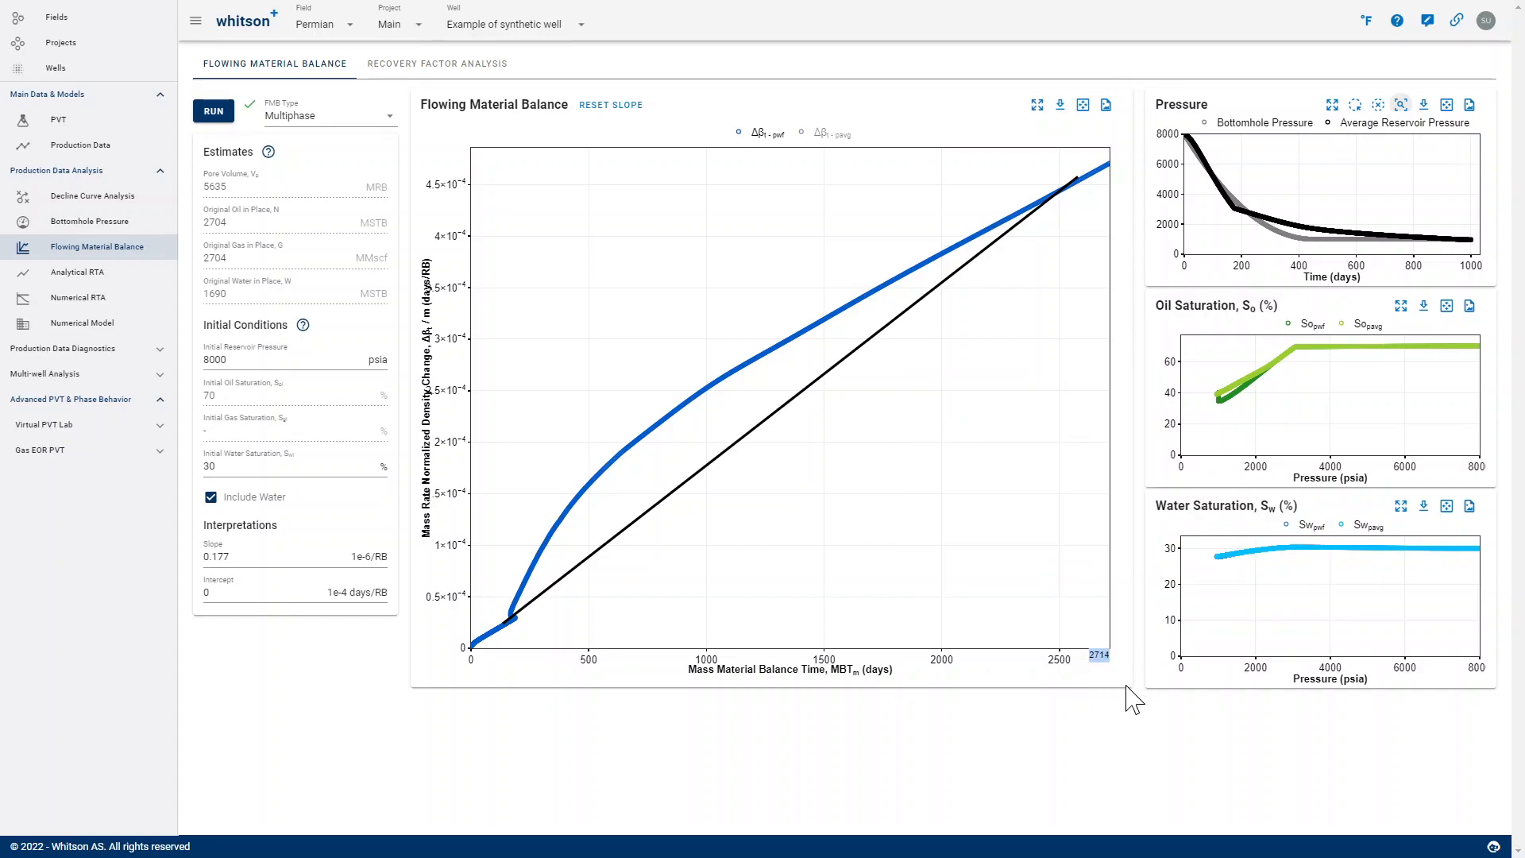
pyautogui.moveTo(1094, 659); pyautogui.dragTo(998, 658)
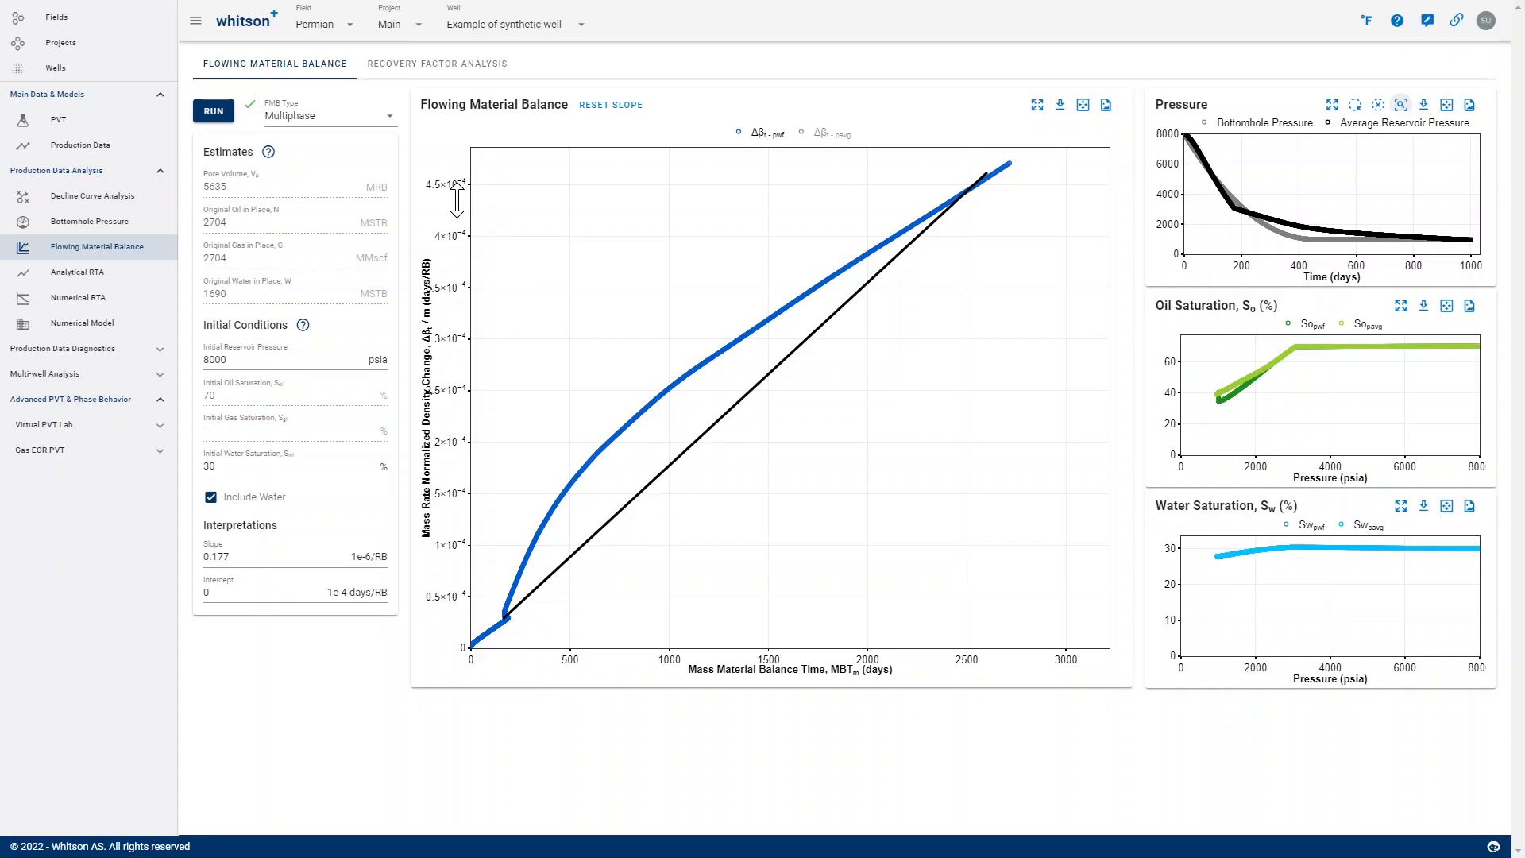
pyautogui.moveTo(460, 173); pyautogui.dragTo(461, 262)
# Fit the flowing material balance line to the late-time data, with a slope of about 0.126 1e-6/RB and an intercept of about 1.293 1e-4 days/RB
pyautogui.moveTo(505, 622); pyautogui.dragTo(868, 336)
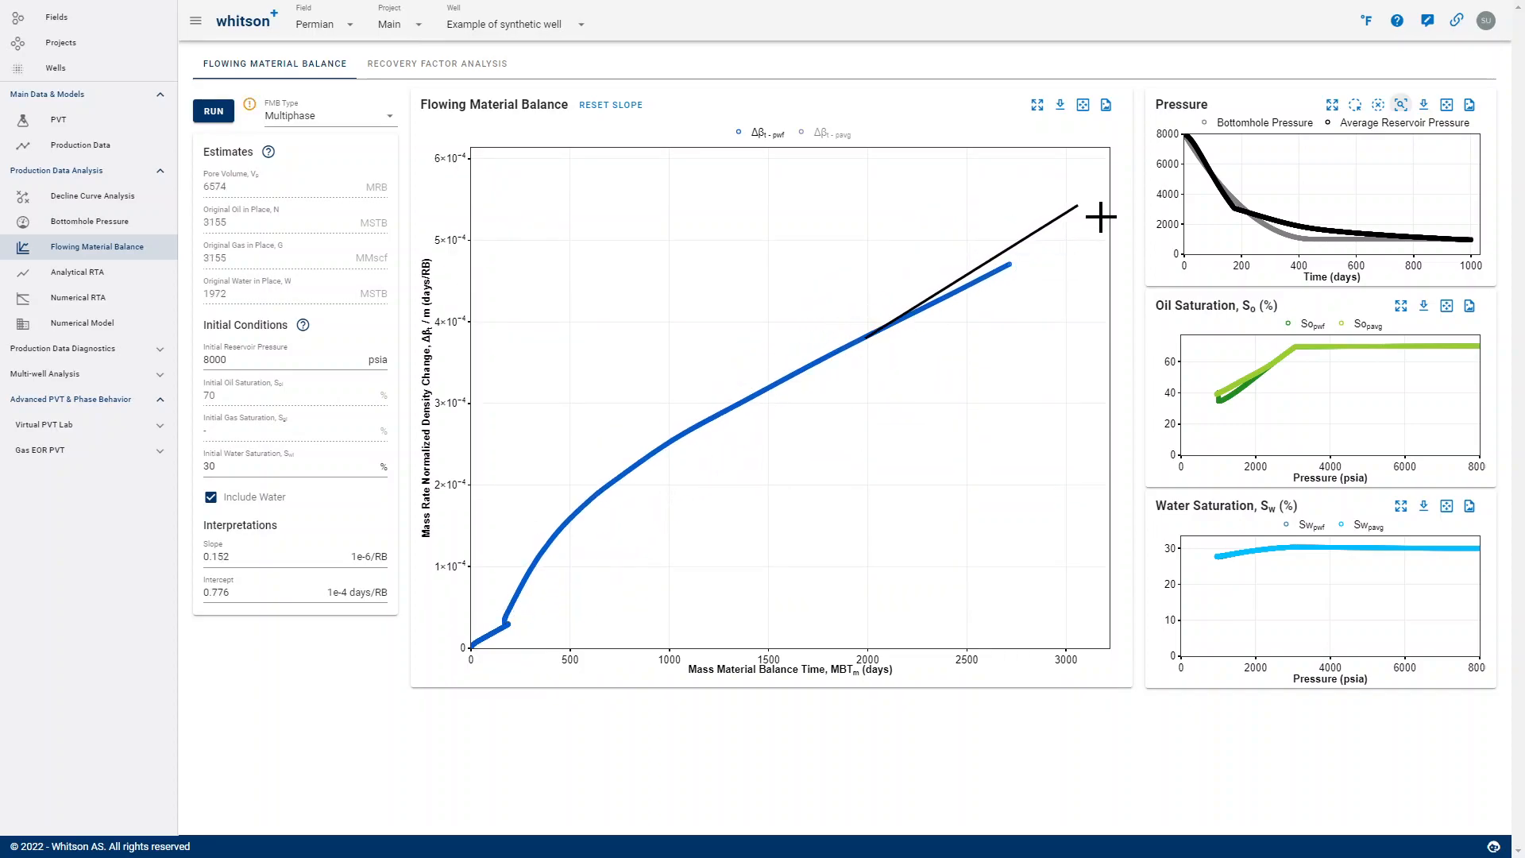
pyautogui.moveTo(1077, 207); pyautogui.dragTo(1017, 261)
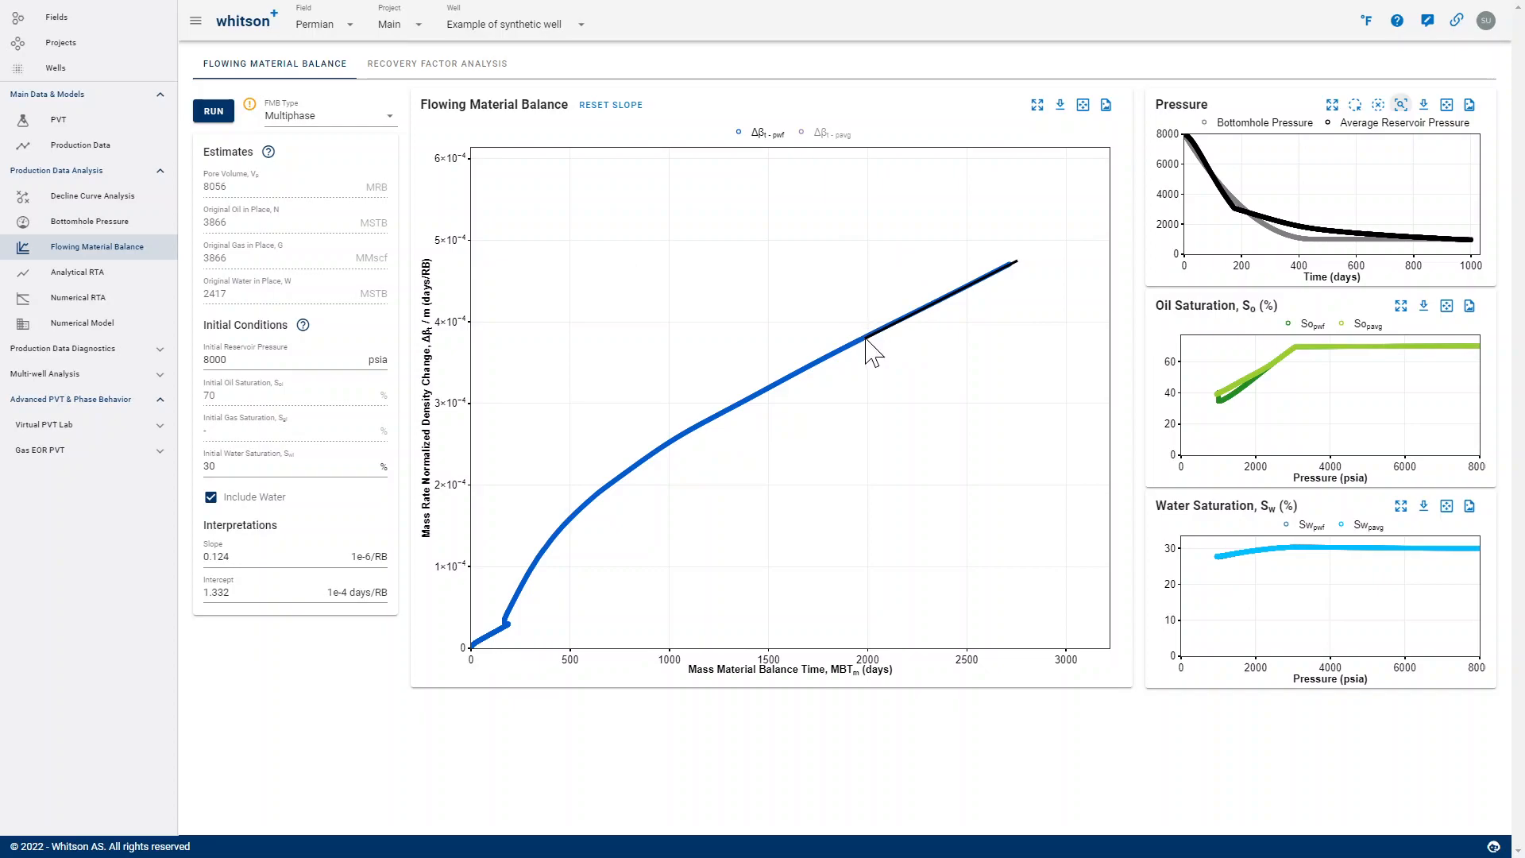
pyautogui.moveTo(1018, 262); pyautogui.dragTo(1046, 243)
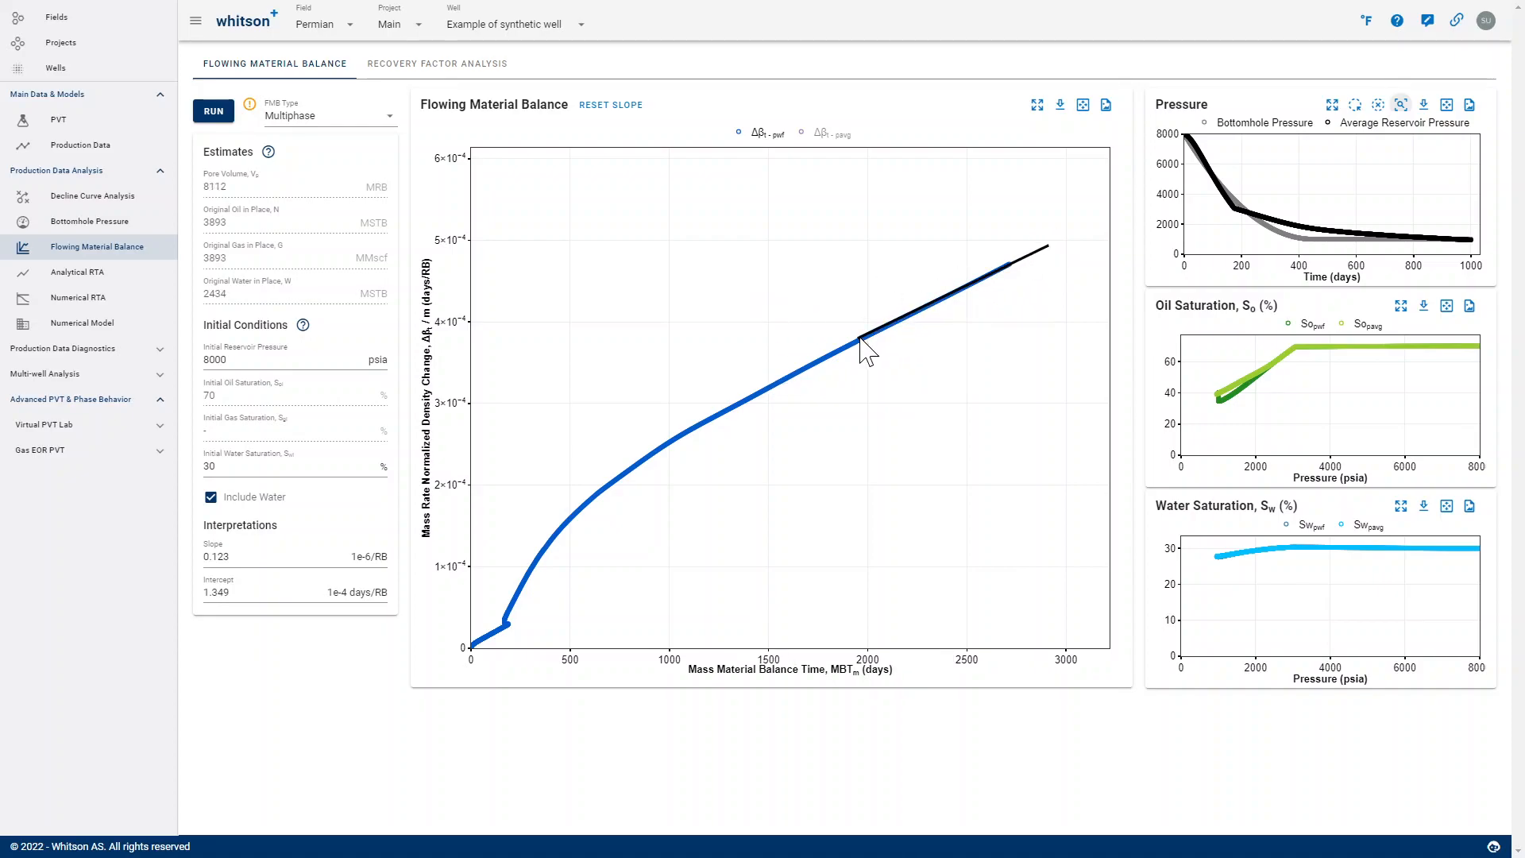
pyautogui.moveTo(861, 338); pyautogui.dragTo(858, 332)
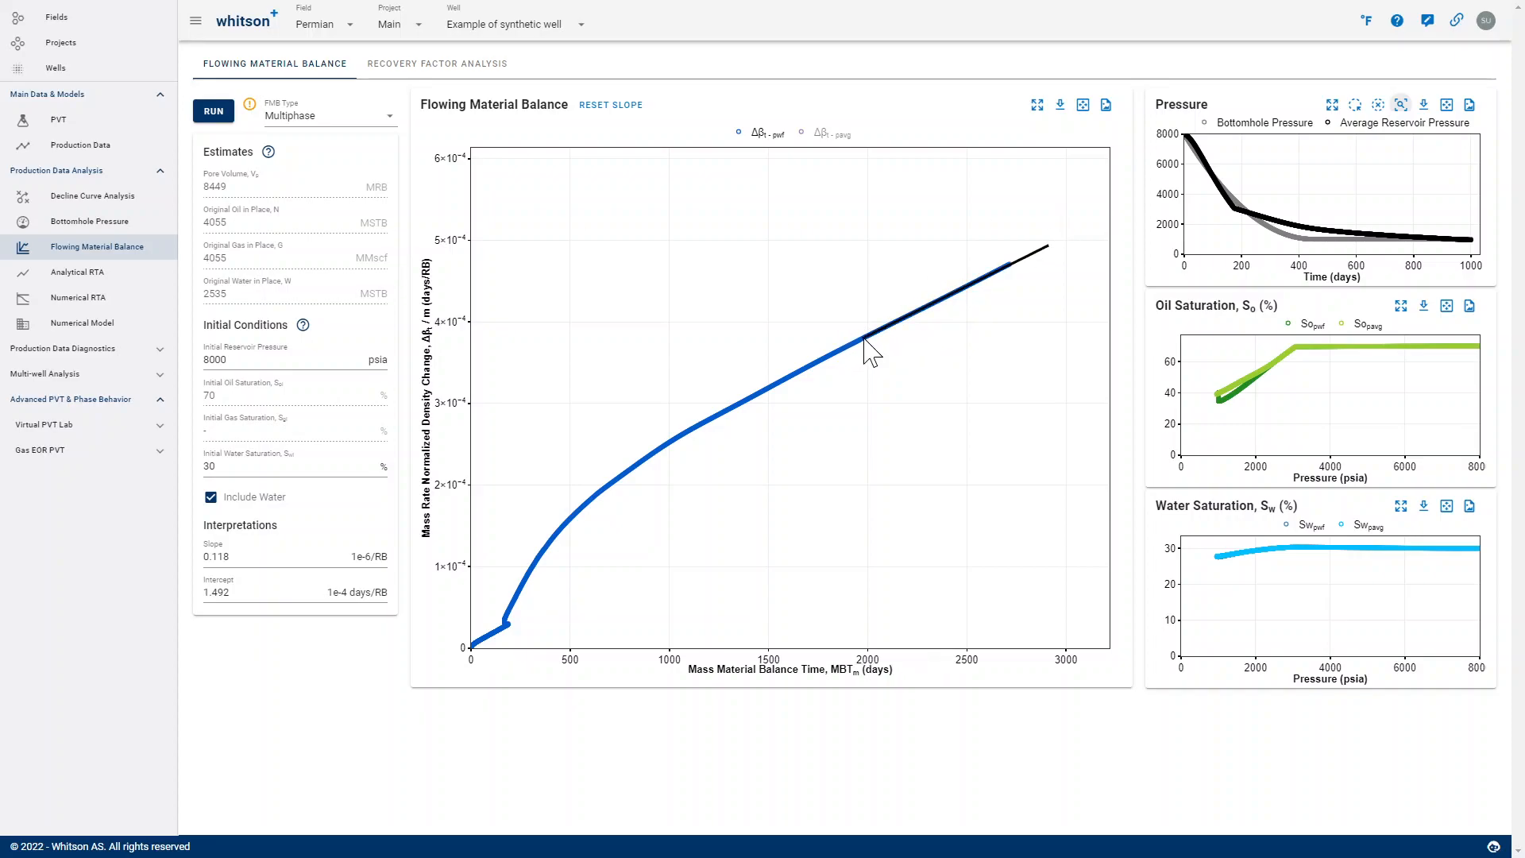
pyautogui.moveTo(866, 338); pyautogui.dragTo(855, 340)
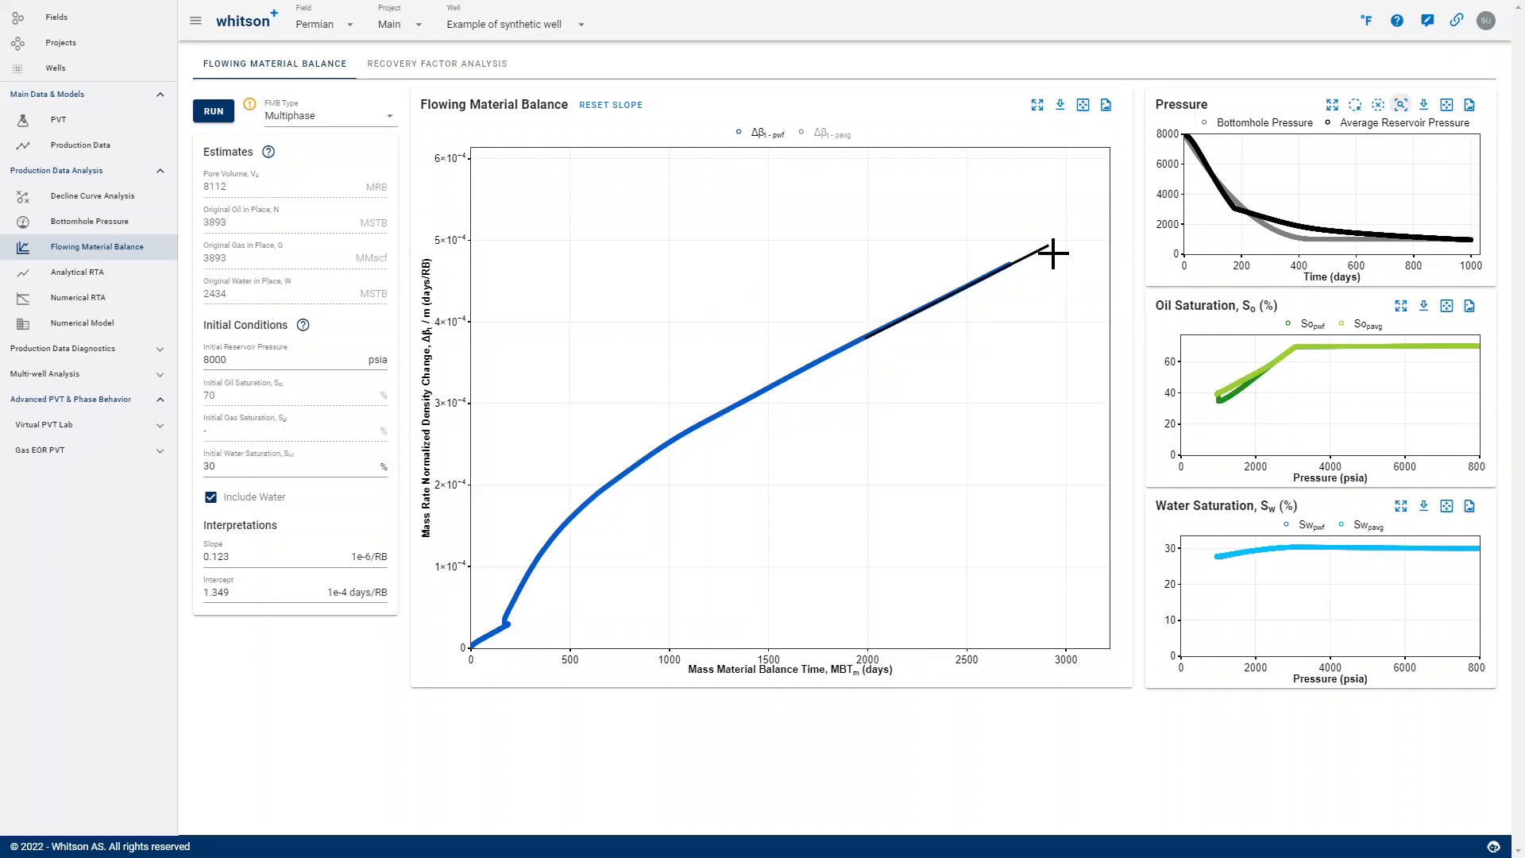
pyautogui.moveTo(1054, 252); pyautogui.dragTo(1053, 240)
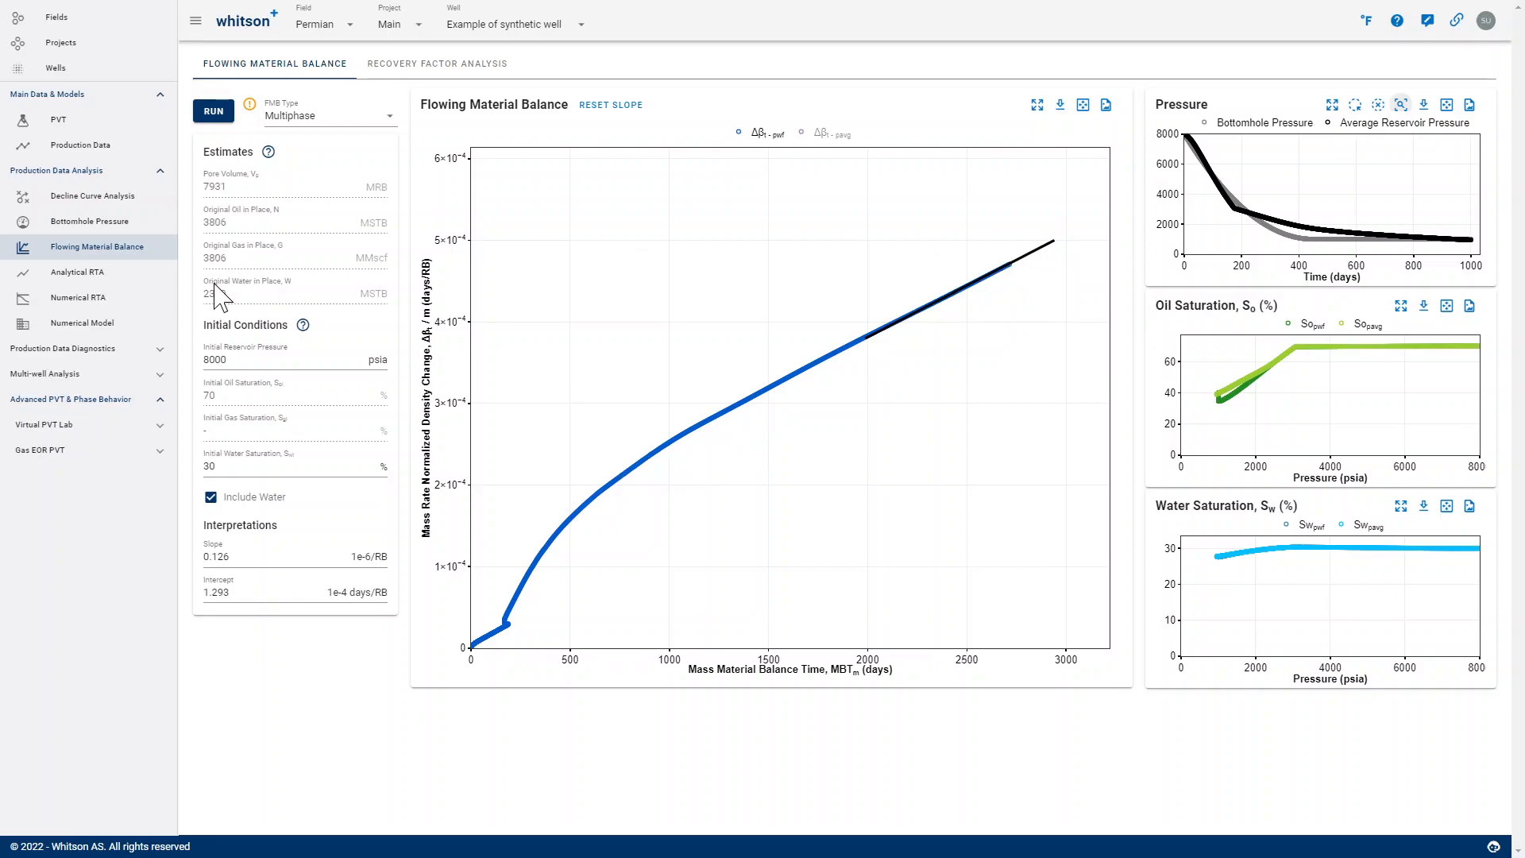
# Compare historical and simulated data in the numerical model, and inspect the enlarged square root of time plot in Analytical RTA
pyautogui.click(131, 326)
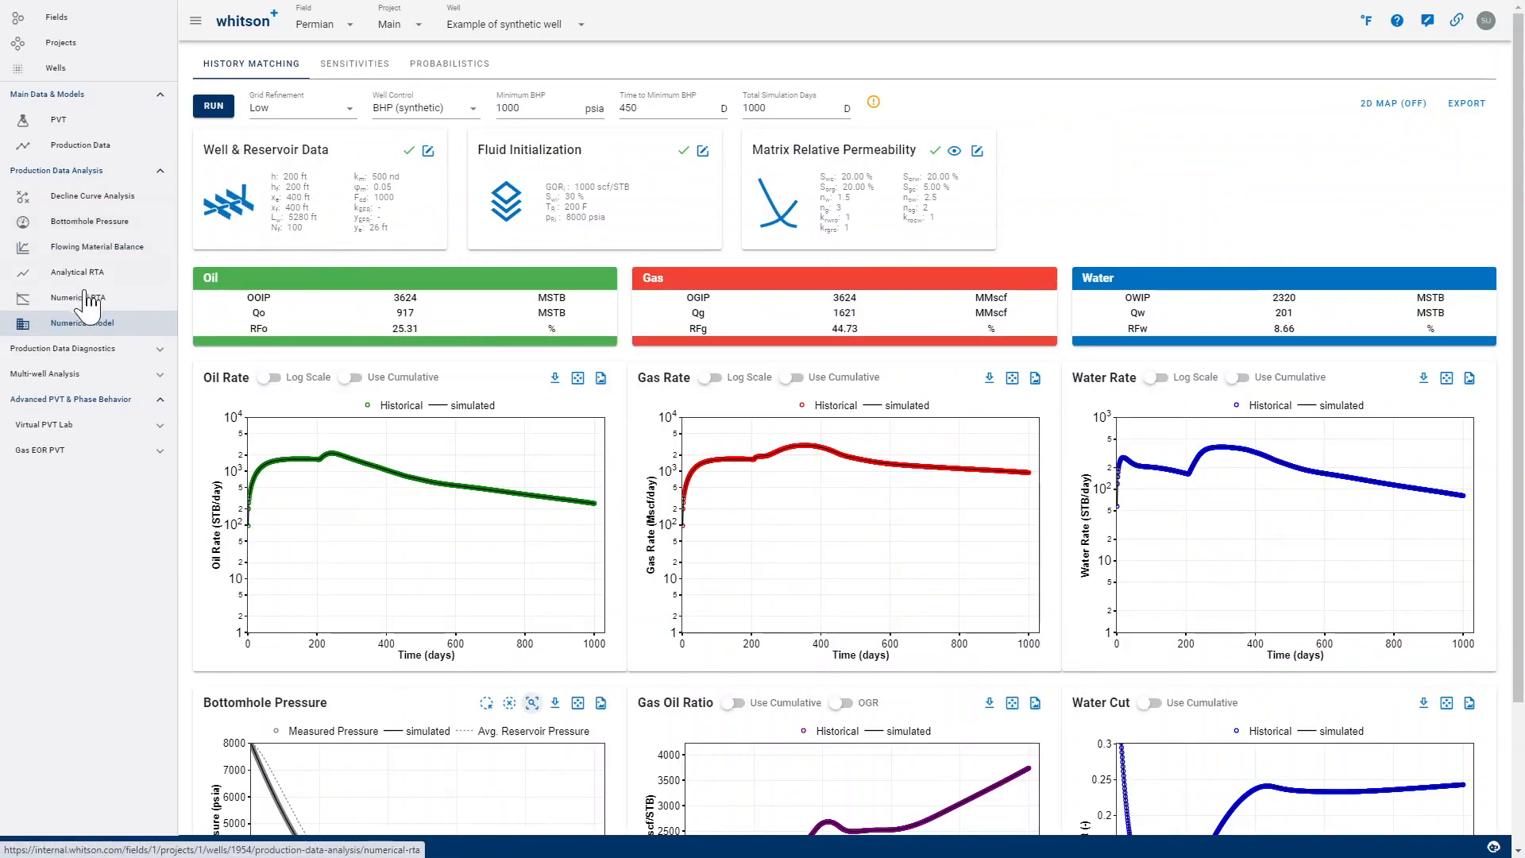
pyautogui.click(131, 278)
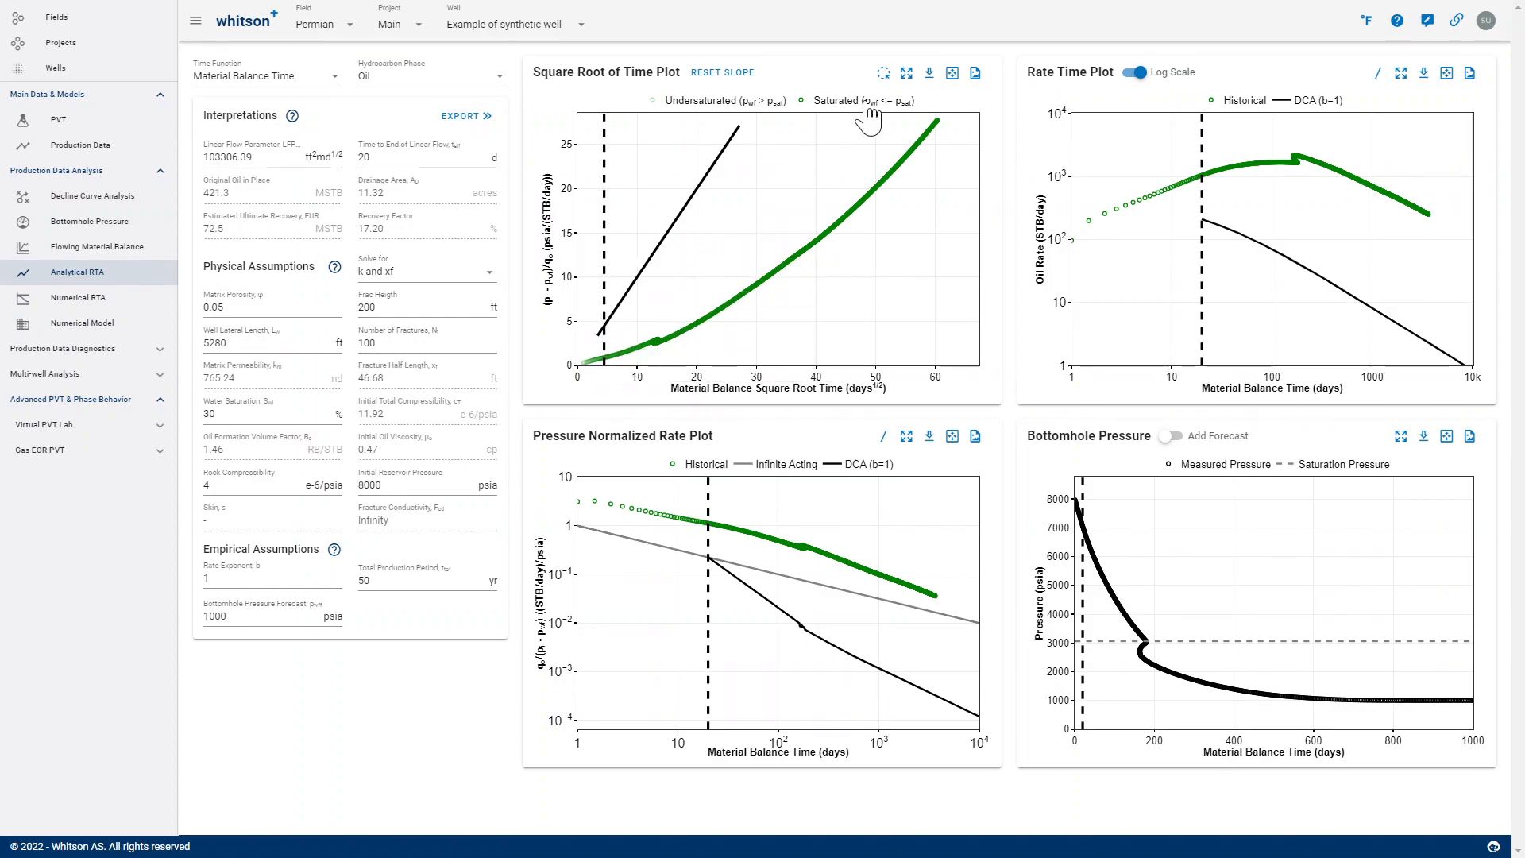
pyautogui.click(906, 73)
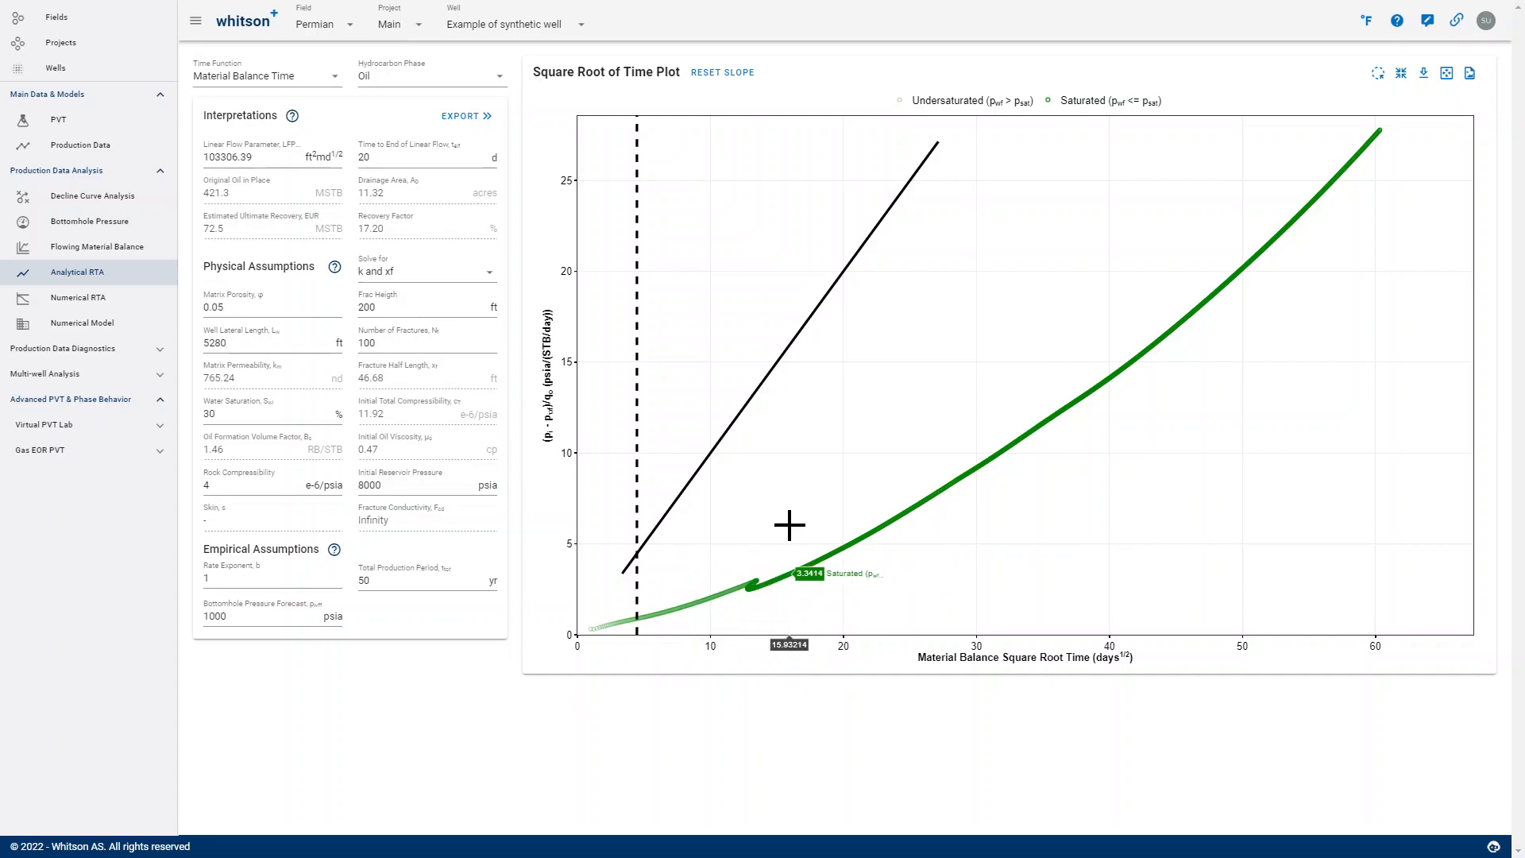
pyautogui.click(1400, 72)
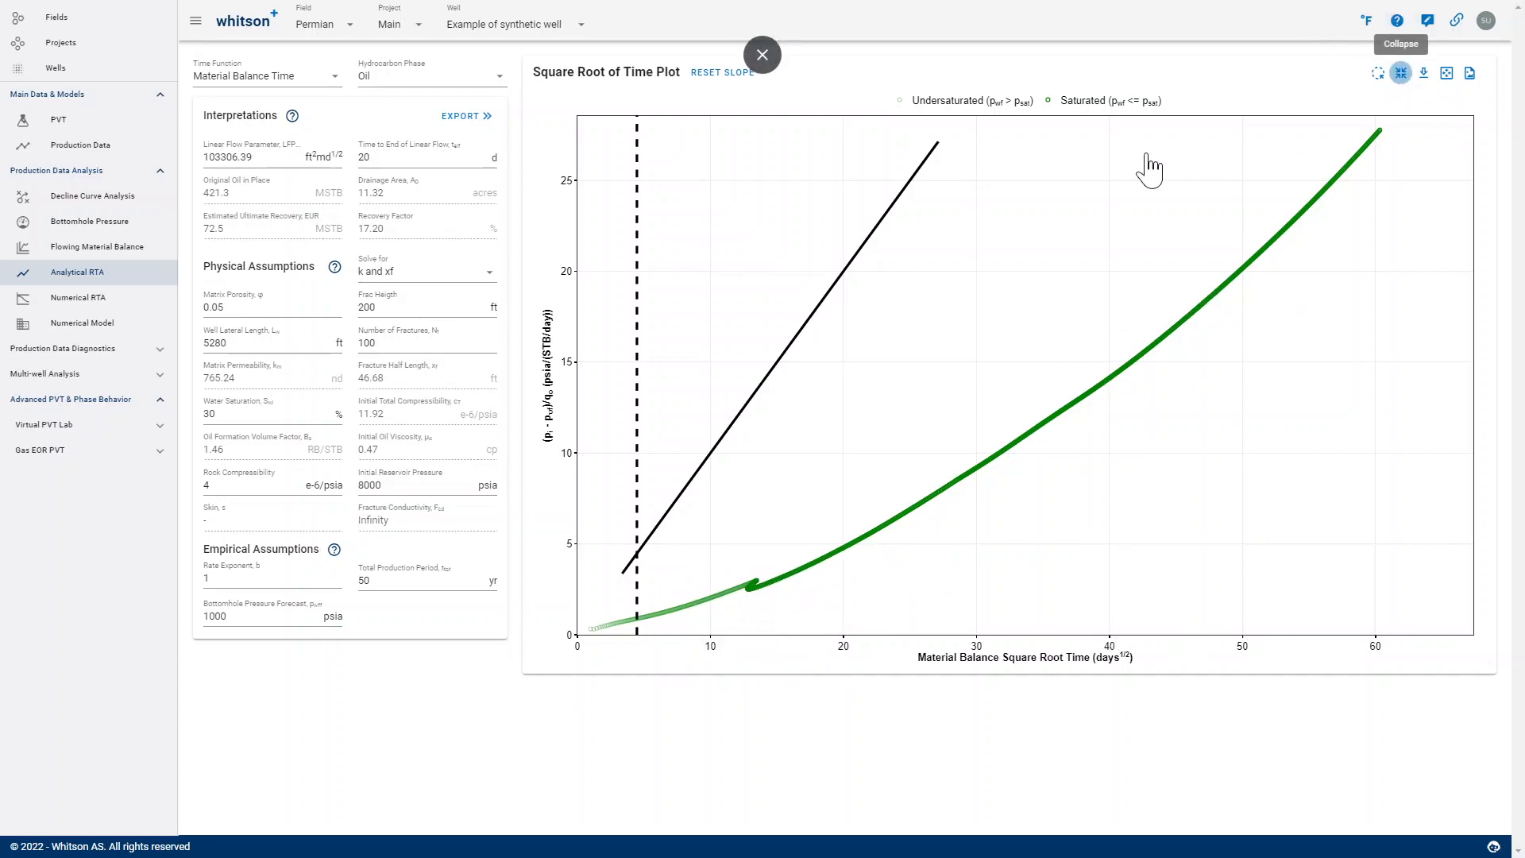
# In Numerical RTA, set the matrix relative permeability exponents to nw 1.5, now 2.5 and ng 3, and save them
pyautogui.click(80, 298)
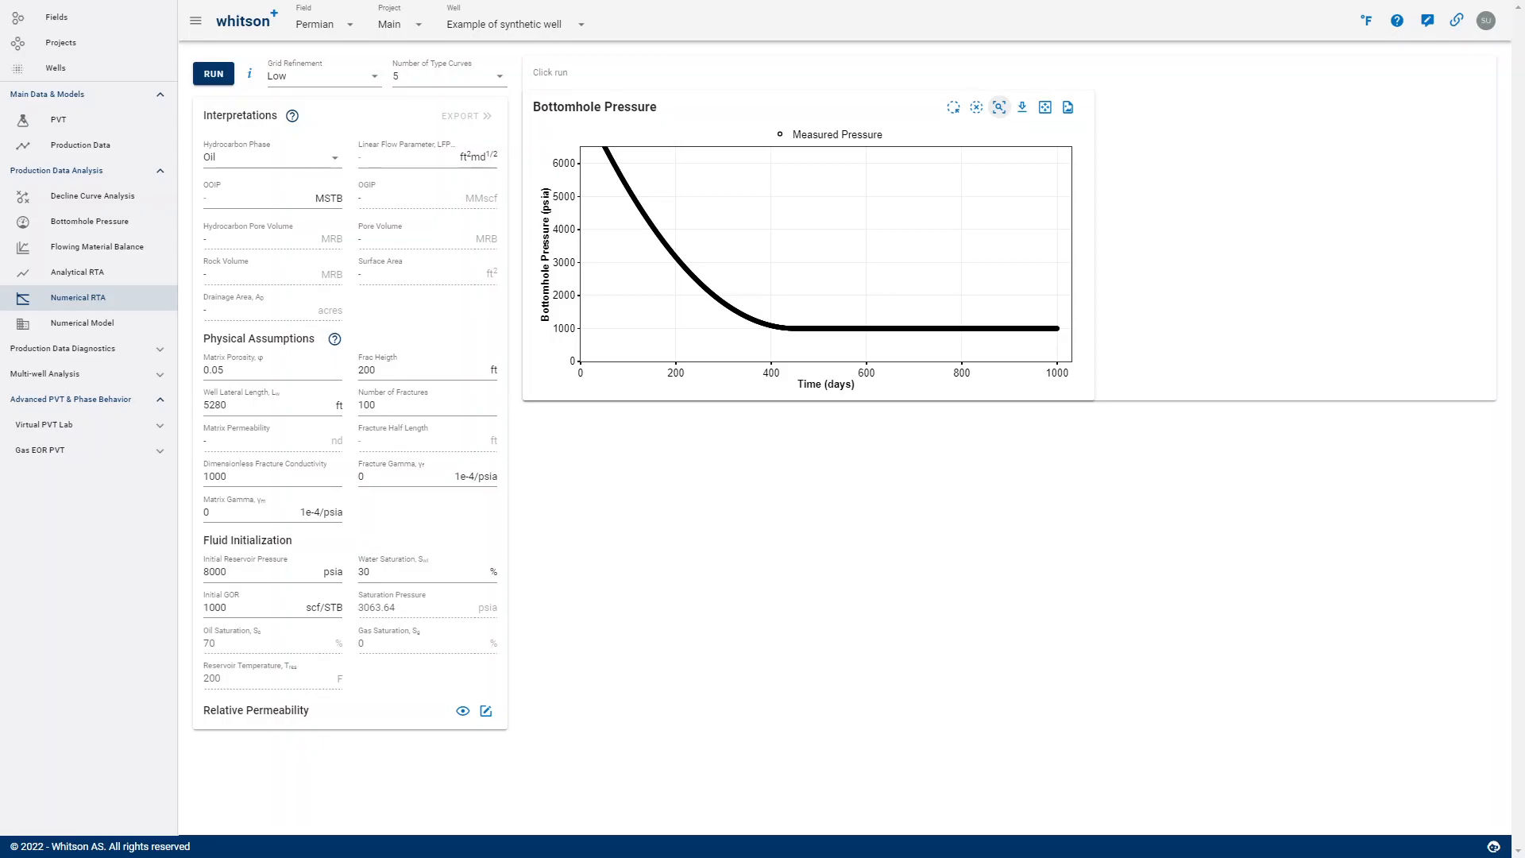
pyautogui.click(486, 711)
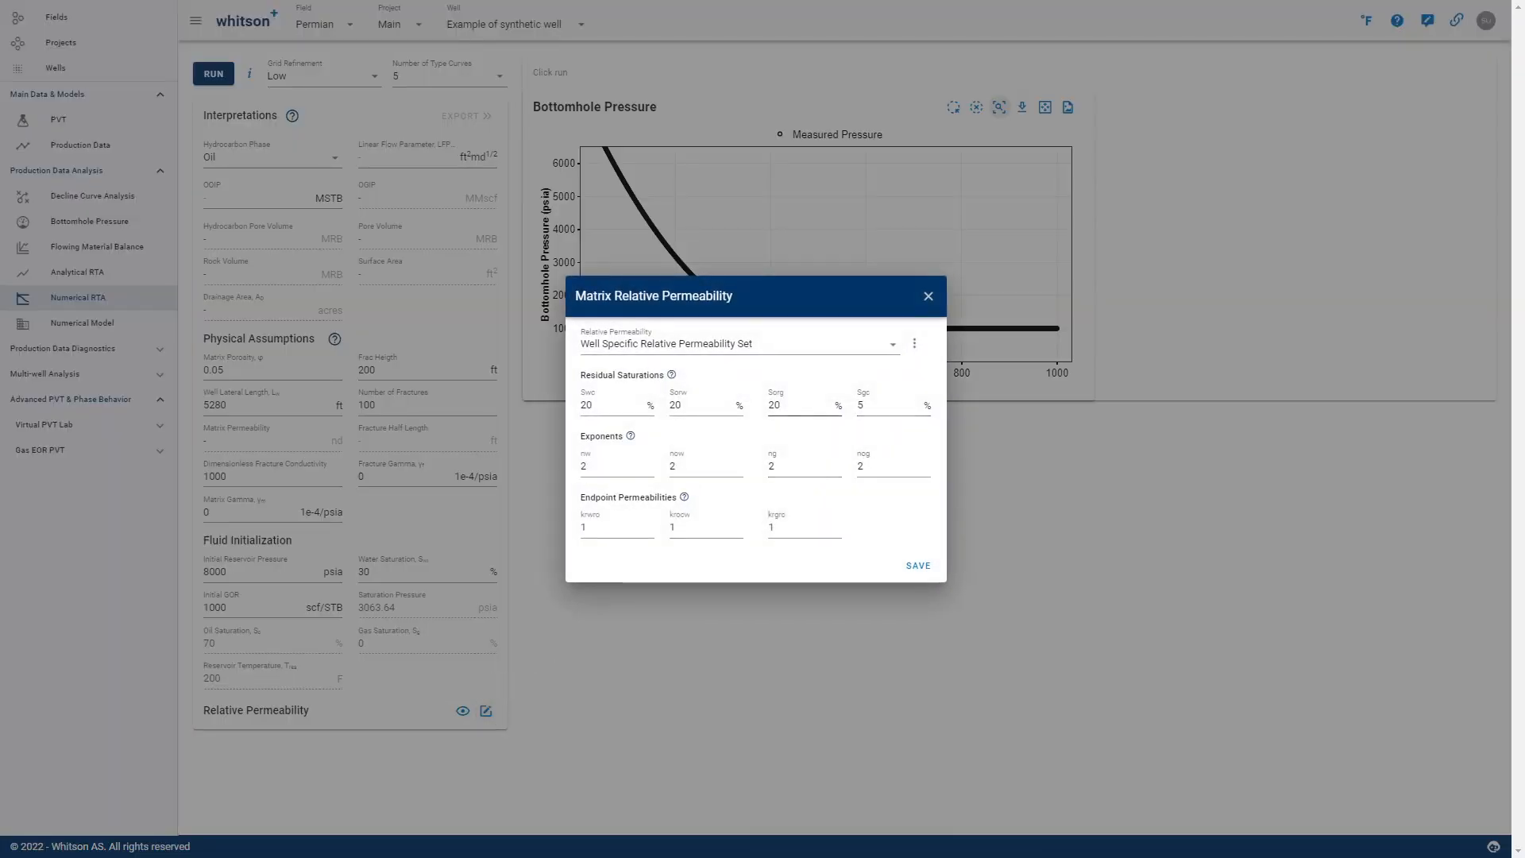
pyautogui.press('BackSpace')
pyautogui.write('4')
pyautogui.press('BackSpace')
pyautogui.write('3')
pyautogui.click(606, 468)
pyautogui.write('.')
pyautogui.press('BackSpace')
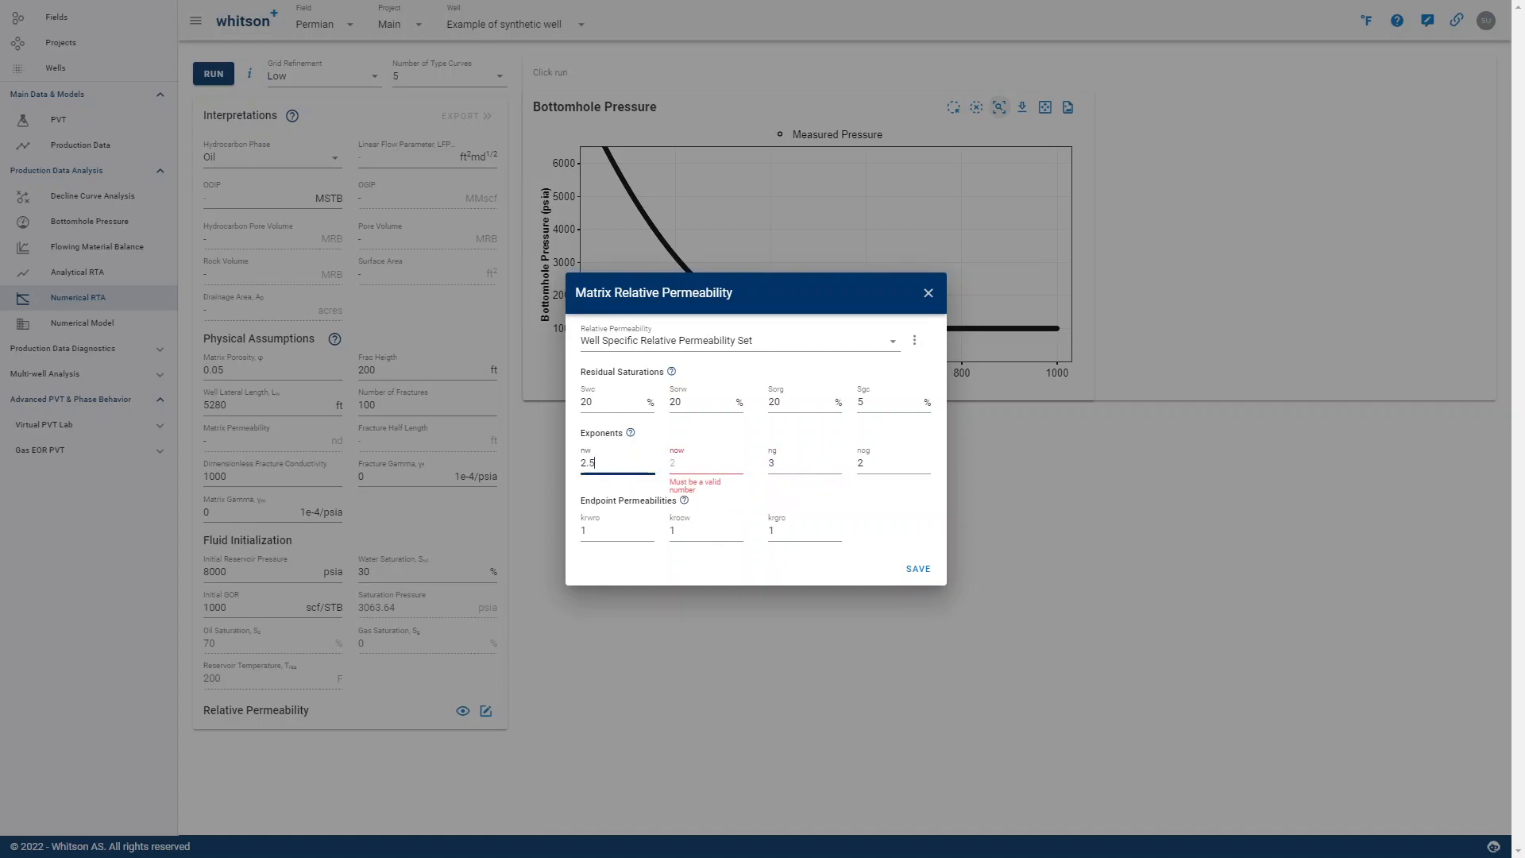
pyautogui.write('2.5')
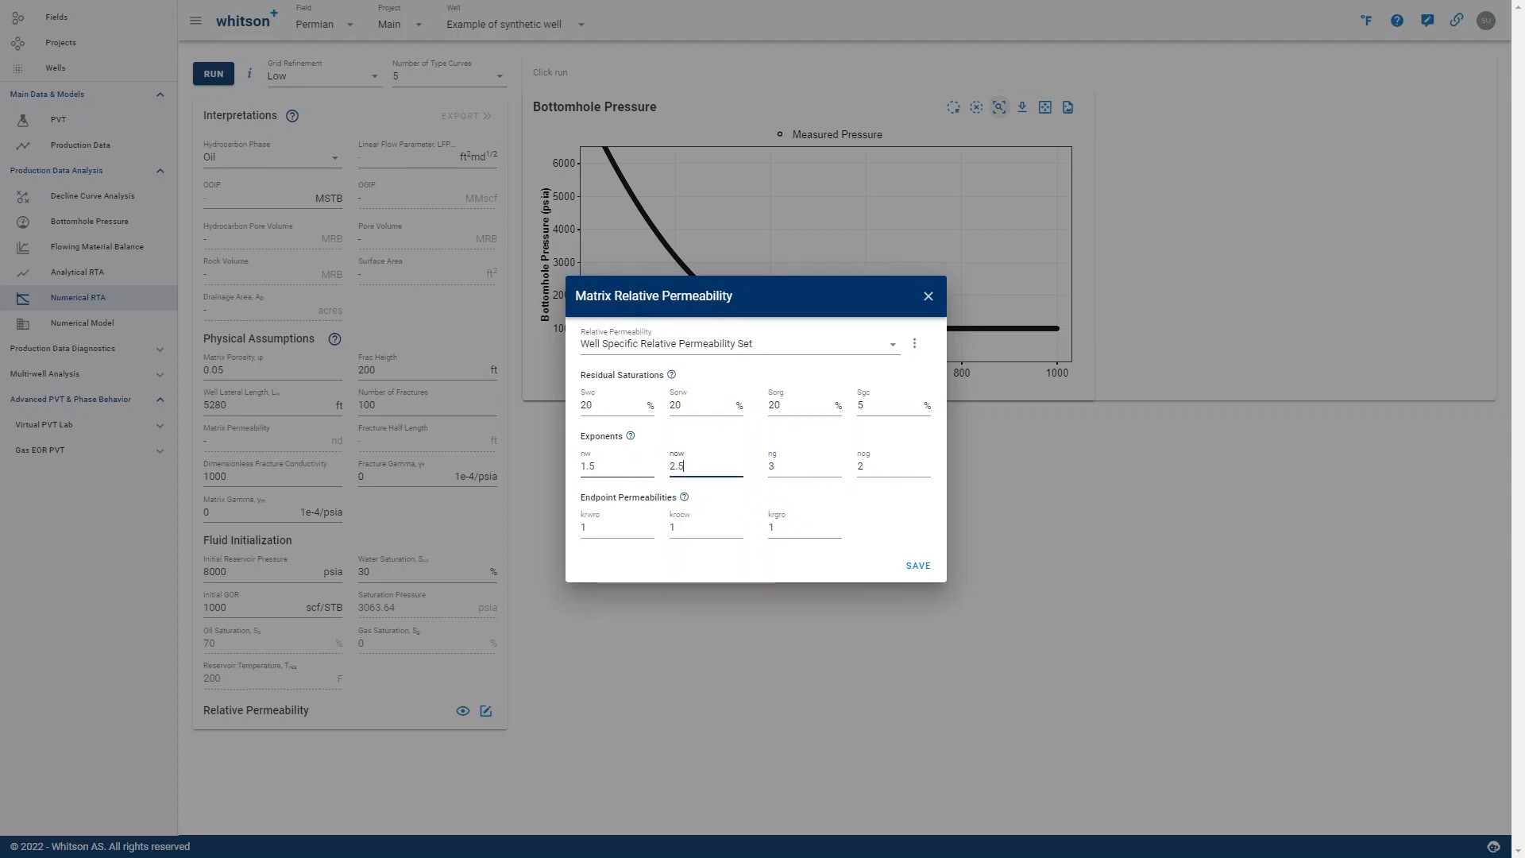
pyautogui.click(912, 571)
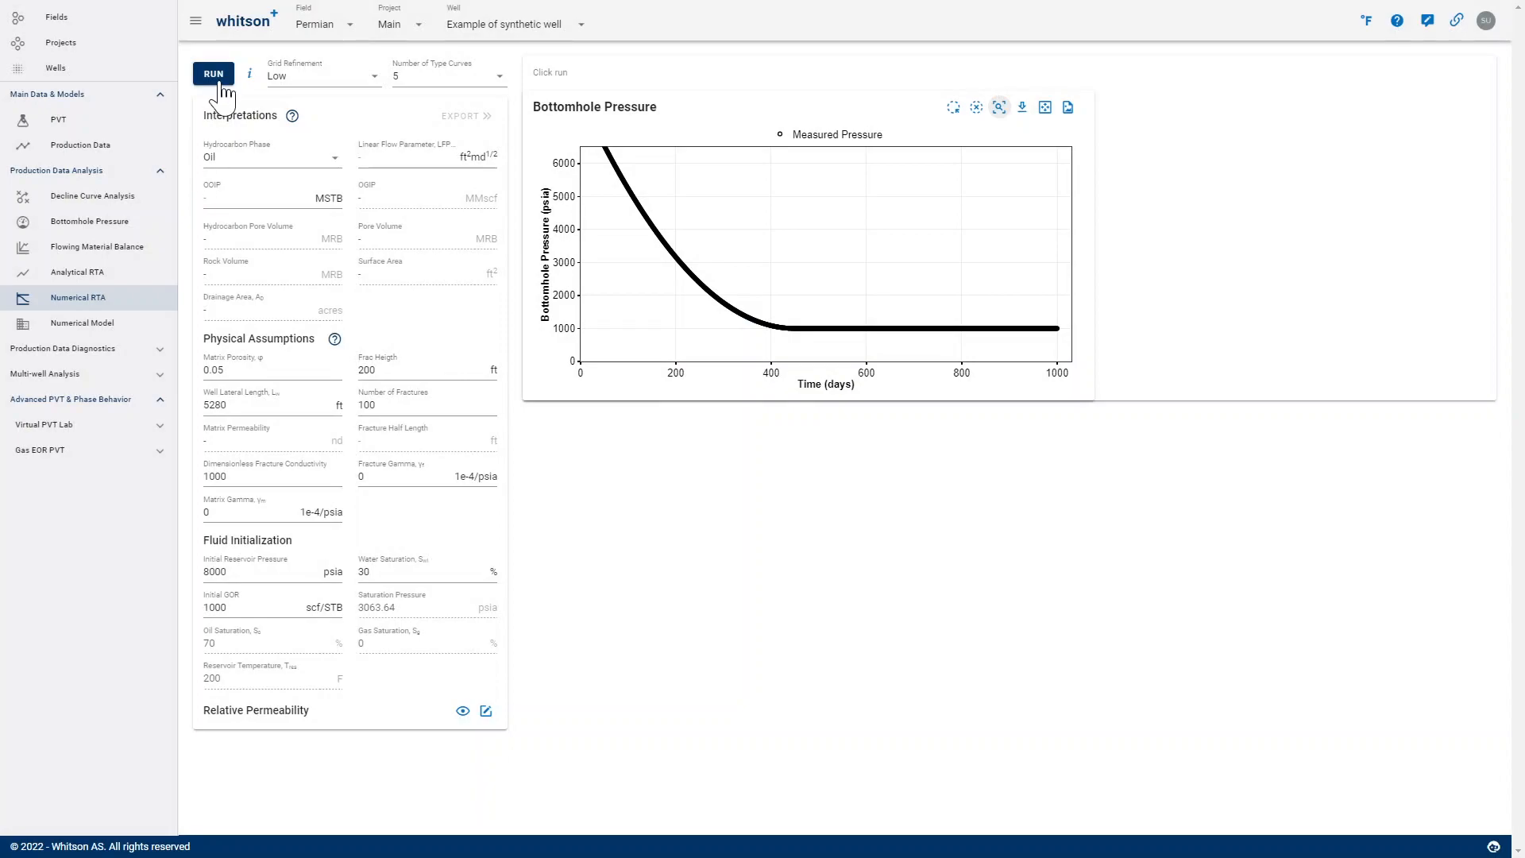
# Run Numerical RTA and lower the Bowie diagnostic plot's LFP line to about 795,886 ft²md^1/2 so the type curves match actual production
pyautogui.click(215, 76)
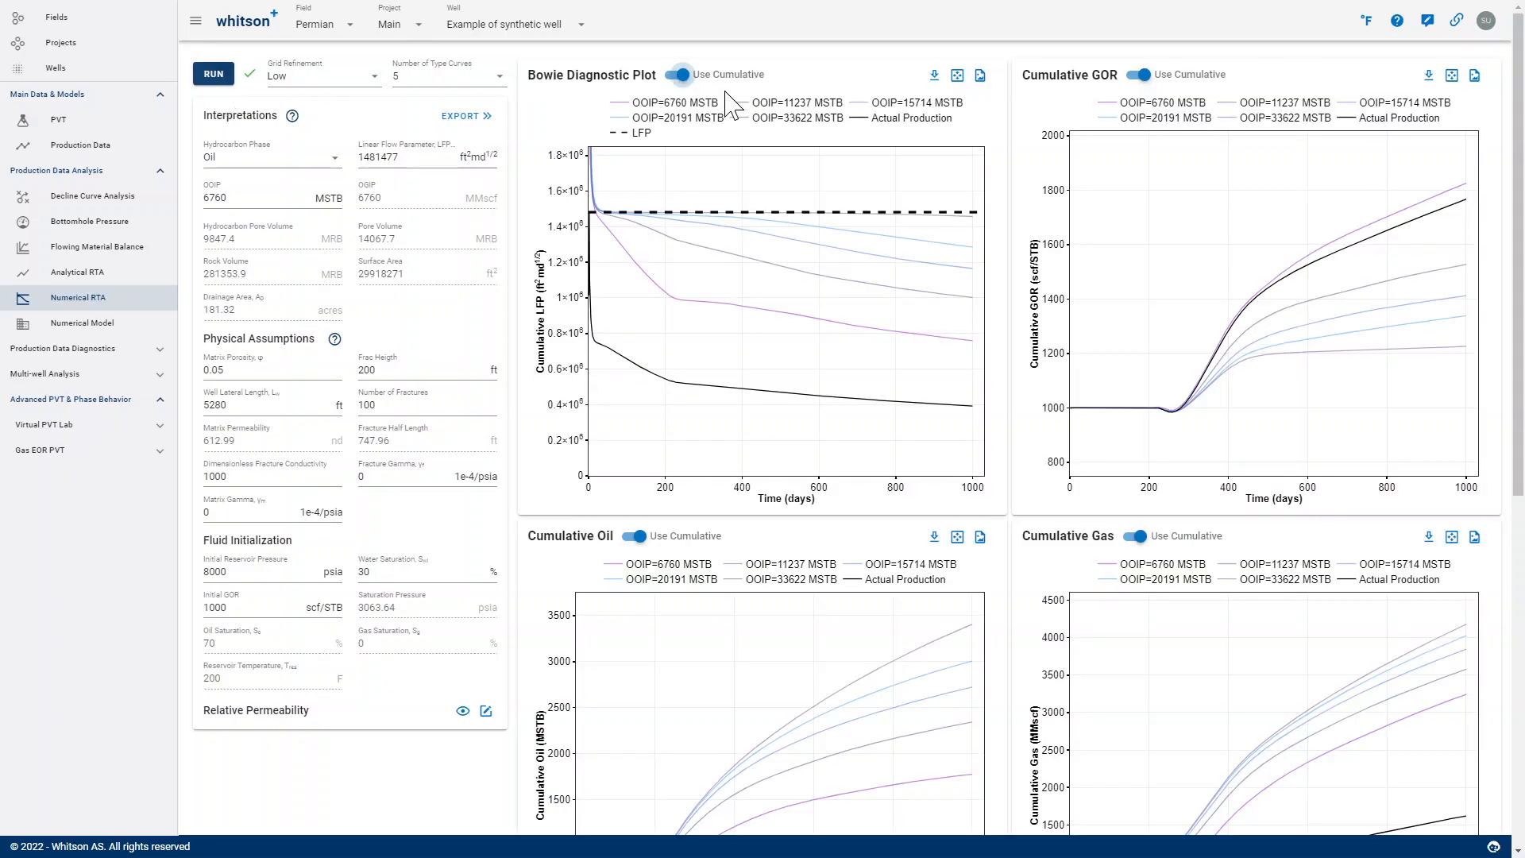
pyautogui.rightClick(707, 333)
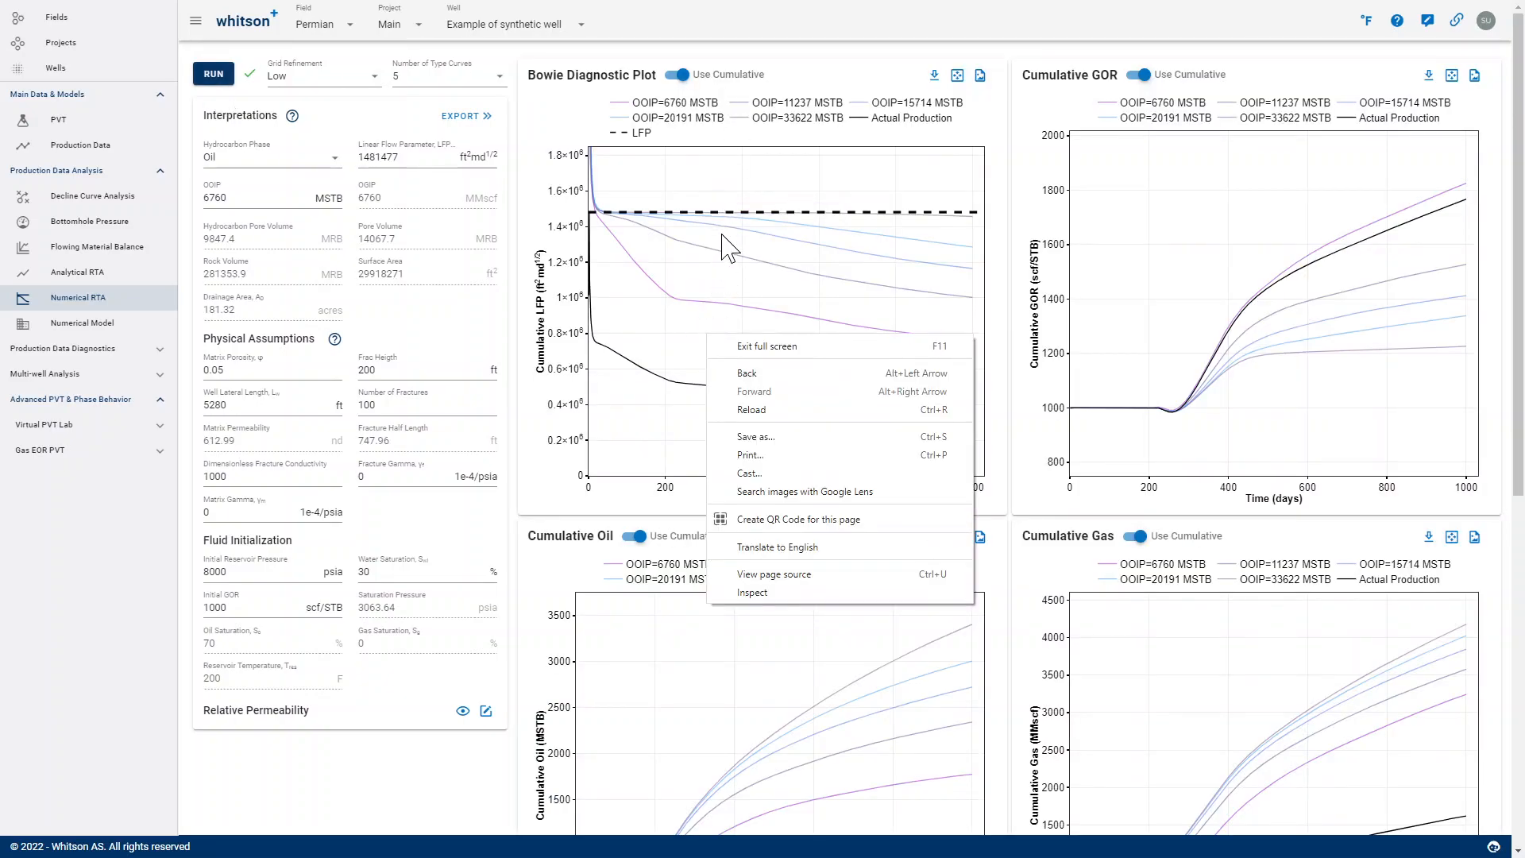
pyautogui.click(715, 211)
pyautogui.moveTo(715, 211); pyautogui.dragTo(709, 335)
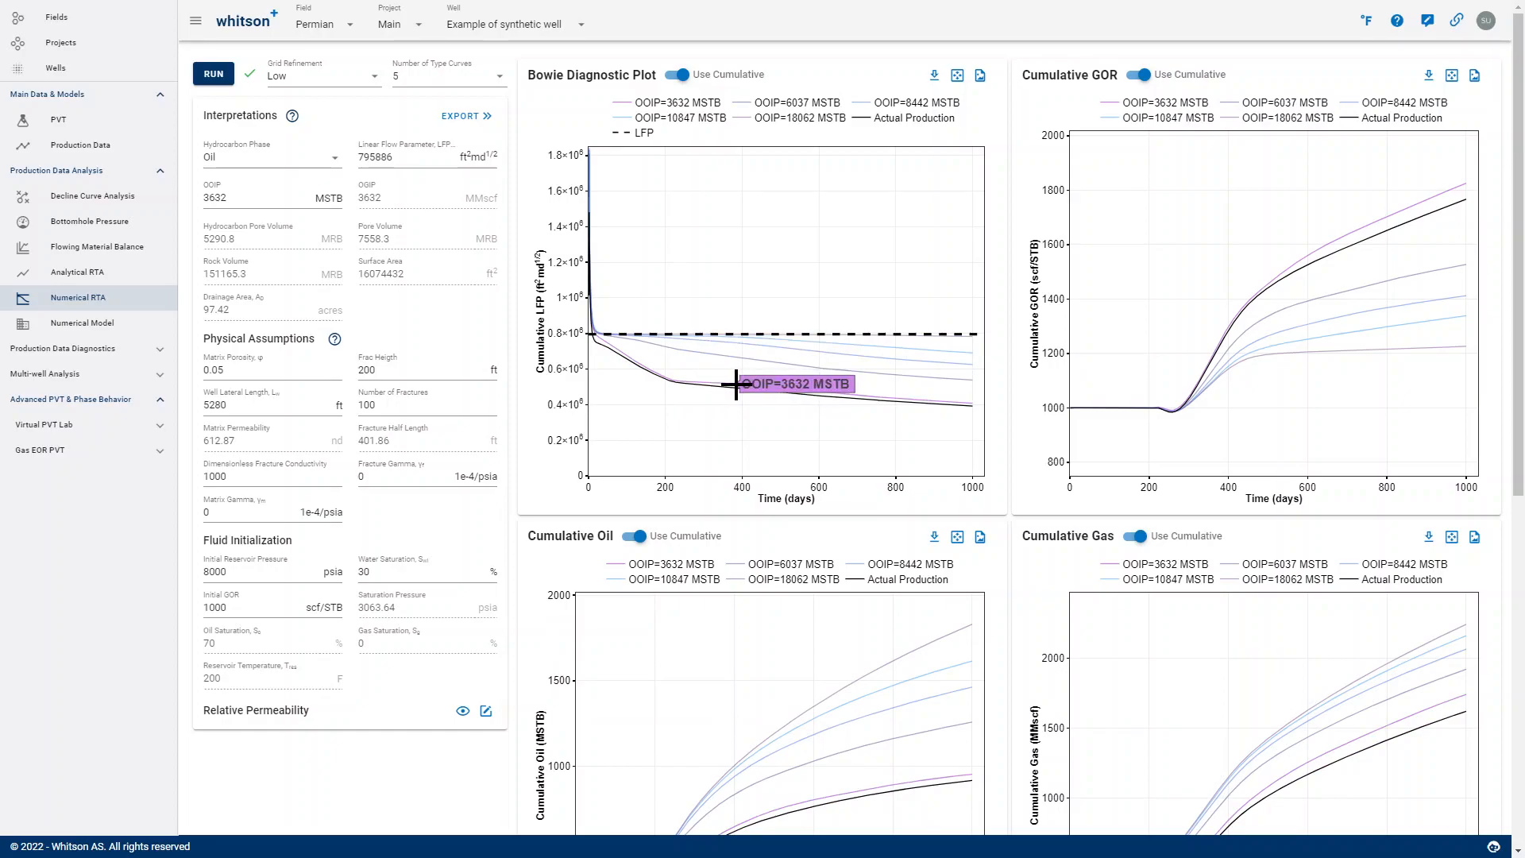
pyautogui.click(323, 198)
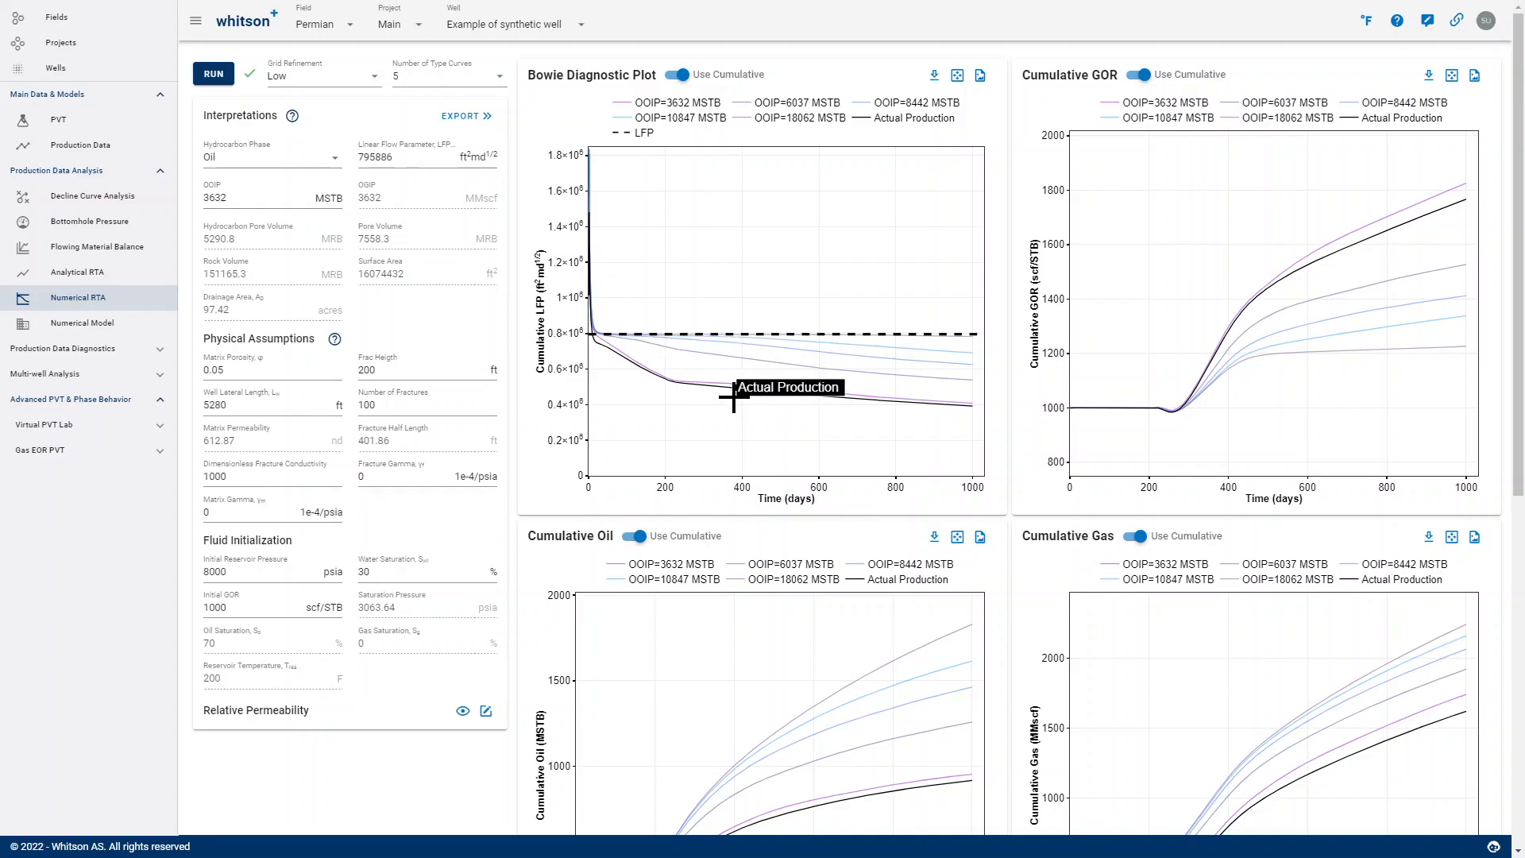
# Export the Numerical RTA interpretation to the numerical model and run the history match against the historical data
pyautogui.click(486, 116)
pyautogui.rightClick(910, 454)
pyautogui.click(913, 457)
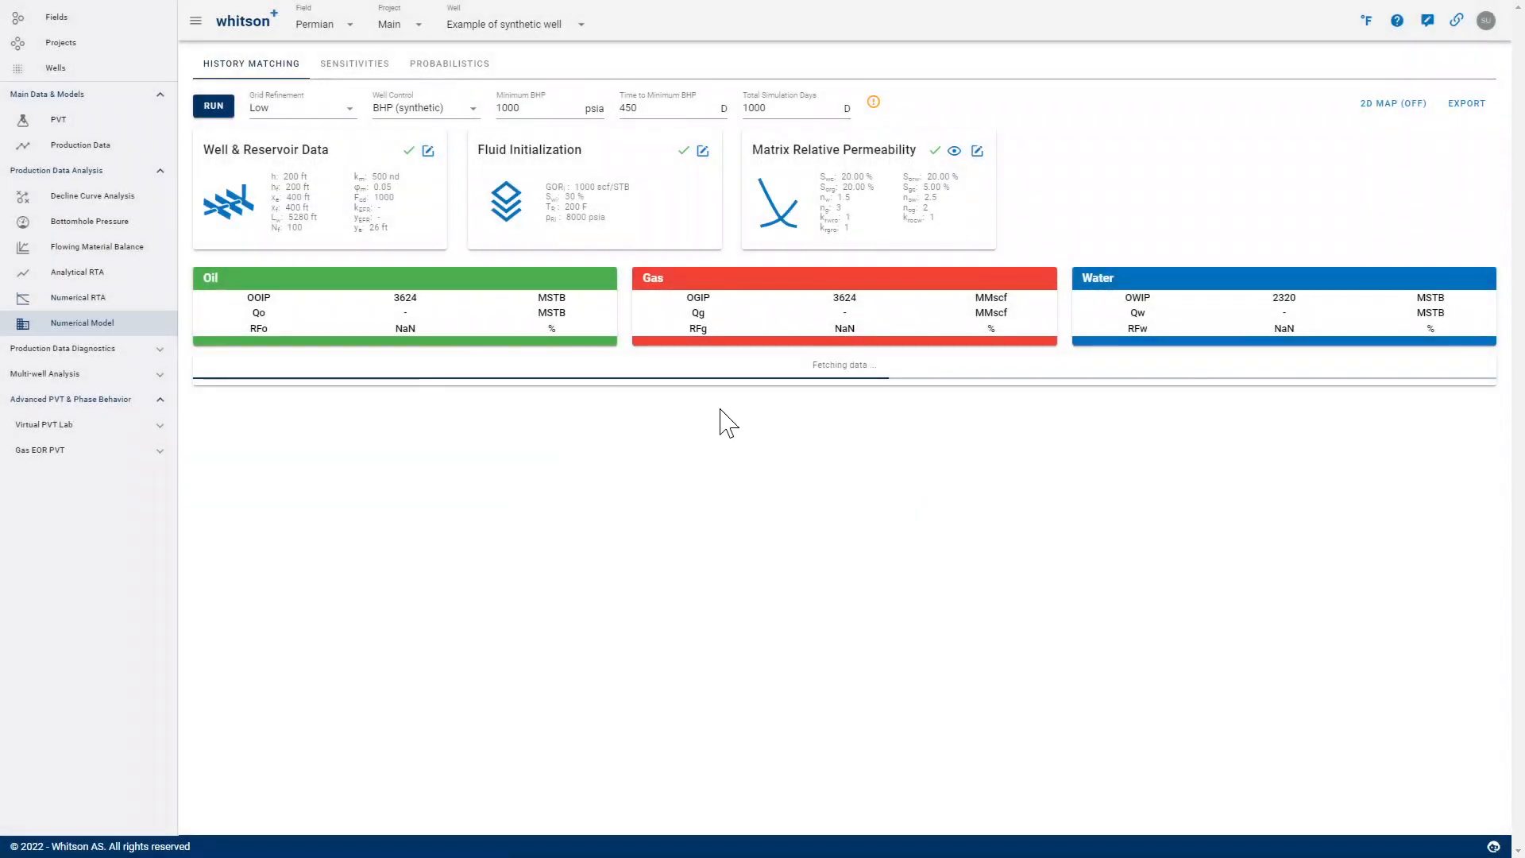
pyautogui.click(217, 111)
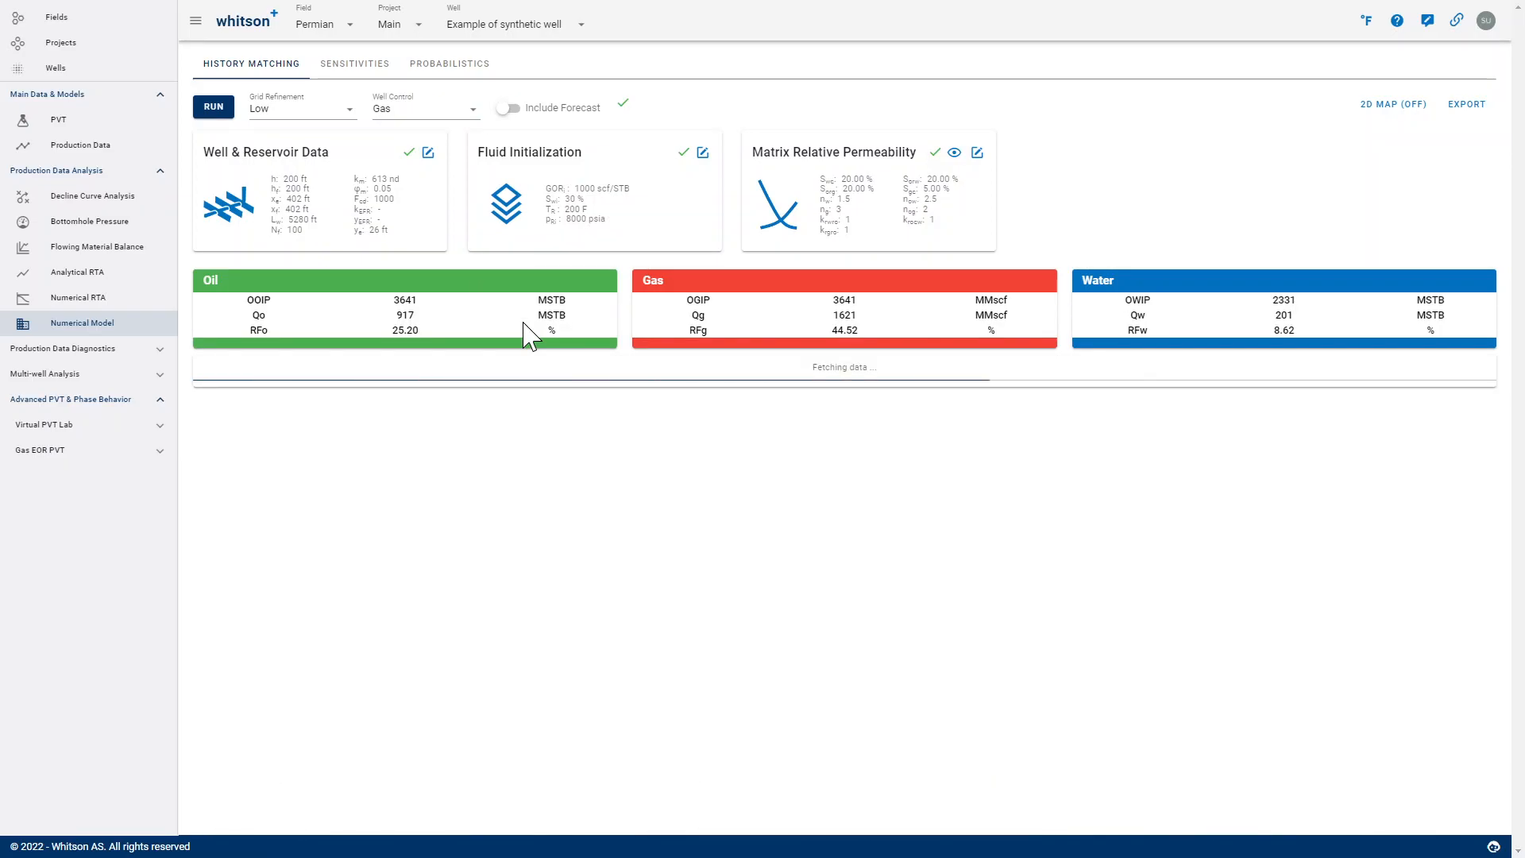
pyautogui.scroll(-3, 528, 338)
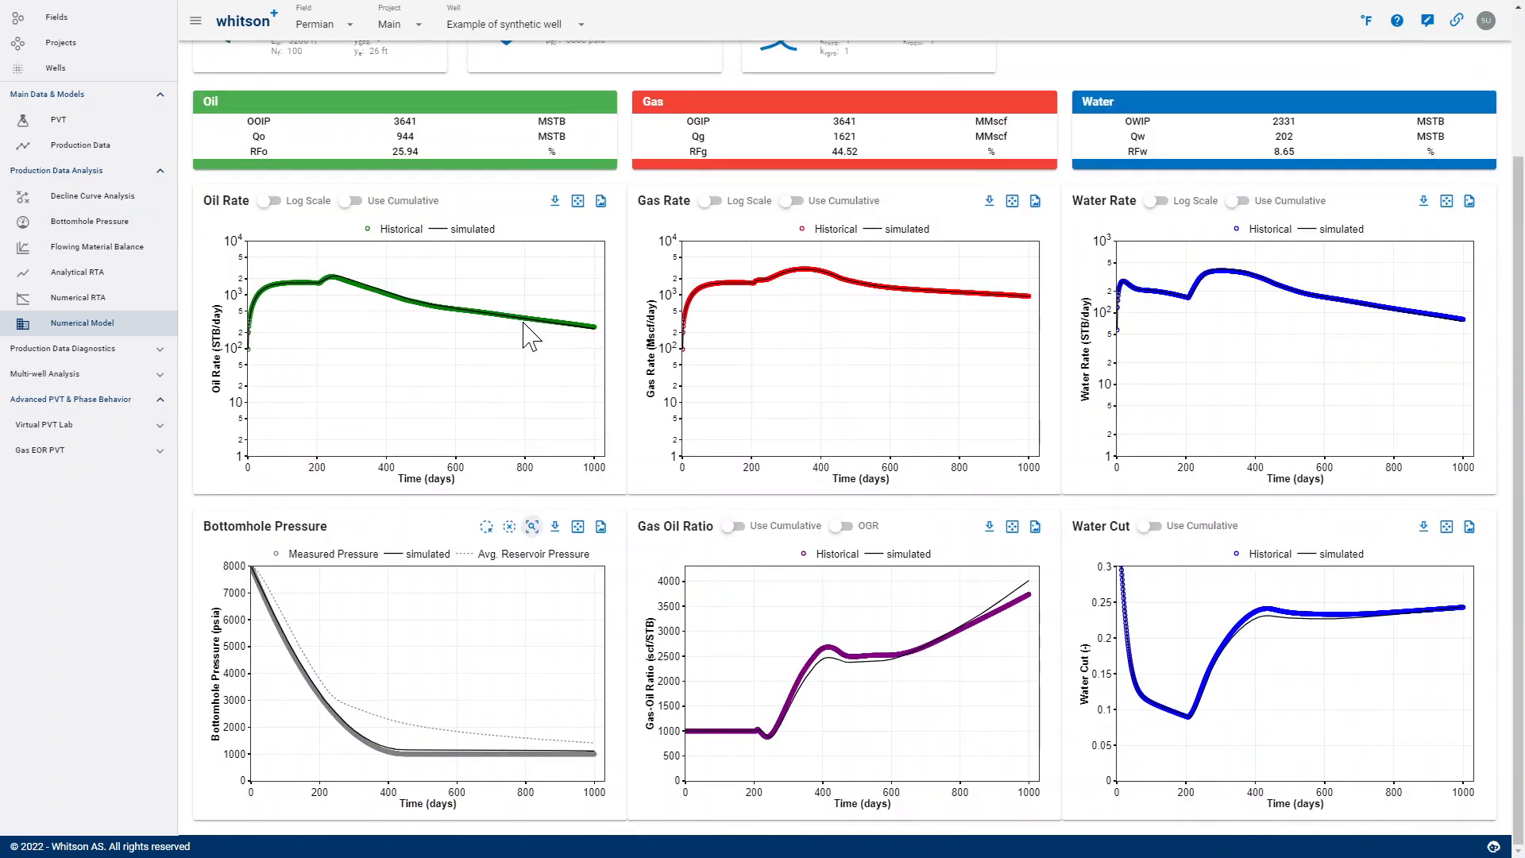
pyautogui.scroll(3, 528, 338)
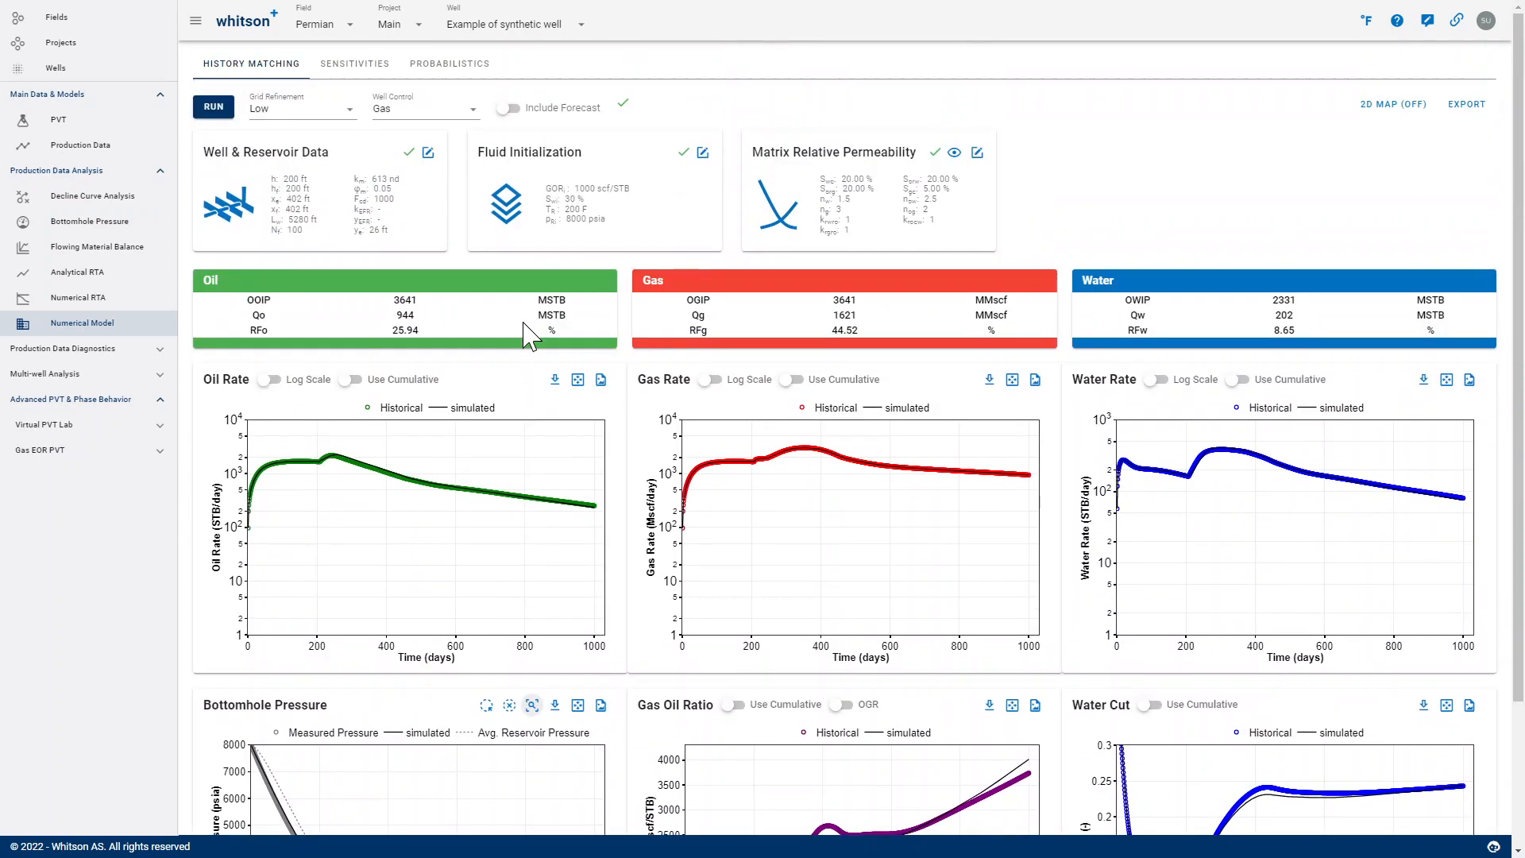